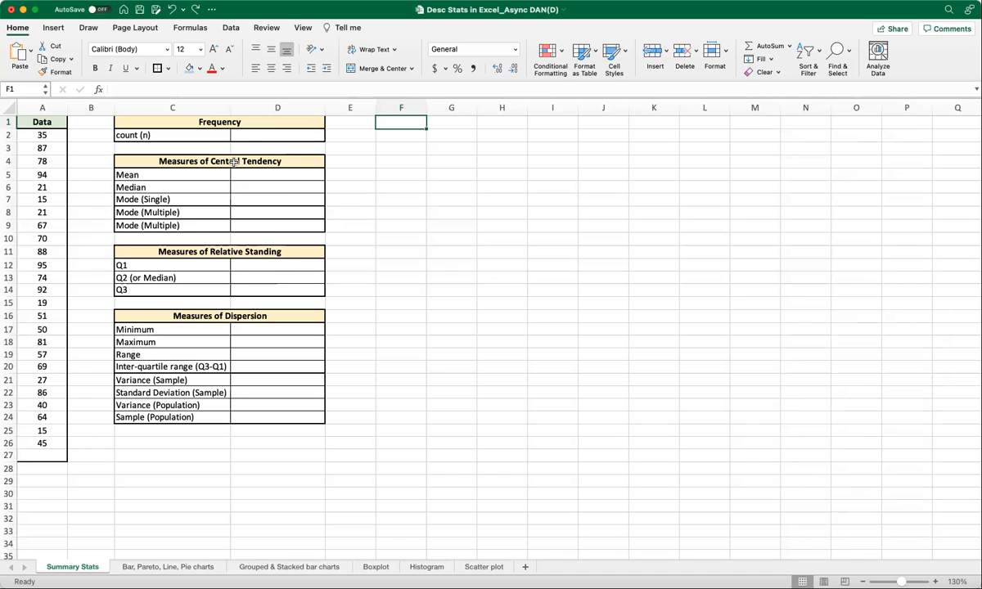
Replace the Frequency heading in C1 with "count (n)"
{"action": "left_click", "coordinate": [218, 122]}
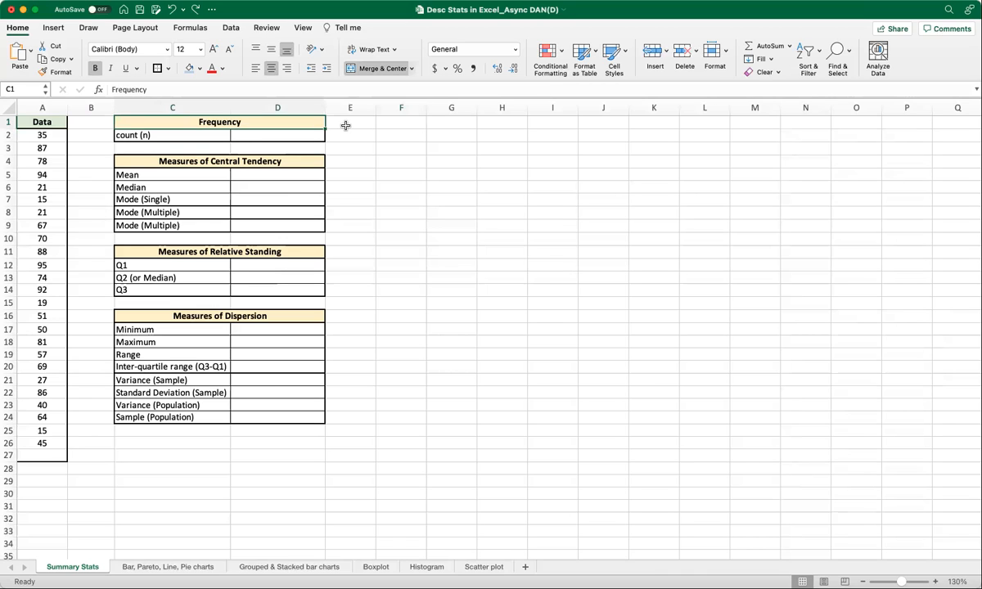
{"action": "type", "text": "Cou"}
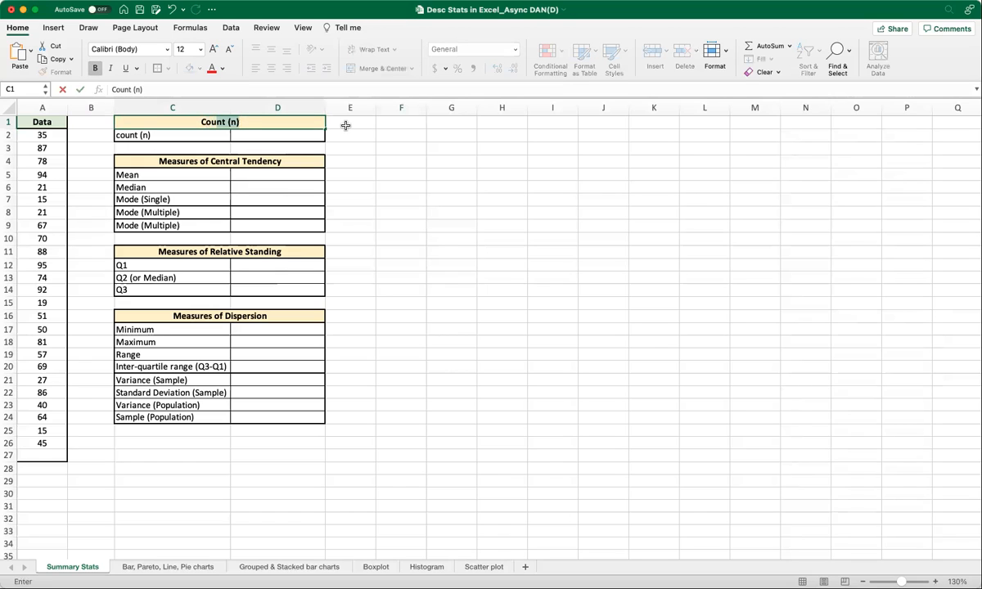
{"action": "key", "text": "Return"}
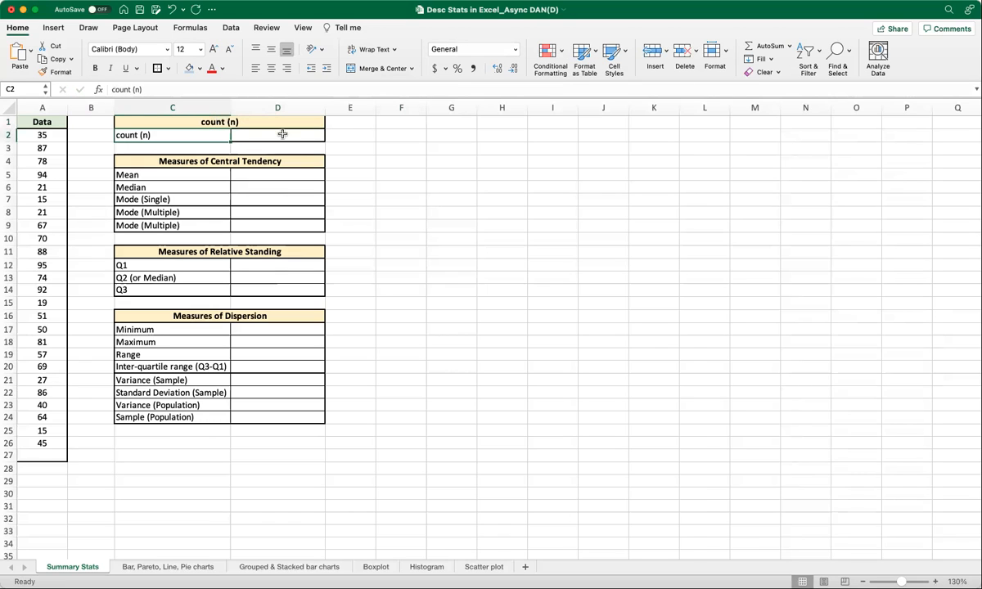
Enter =count(A2:A26) in D2 to count the data values
{"action": "key", "text": "Tab"}
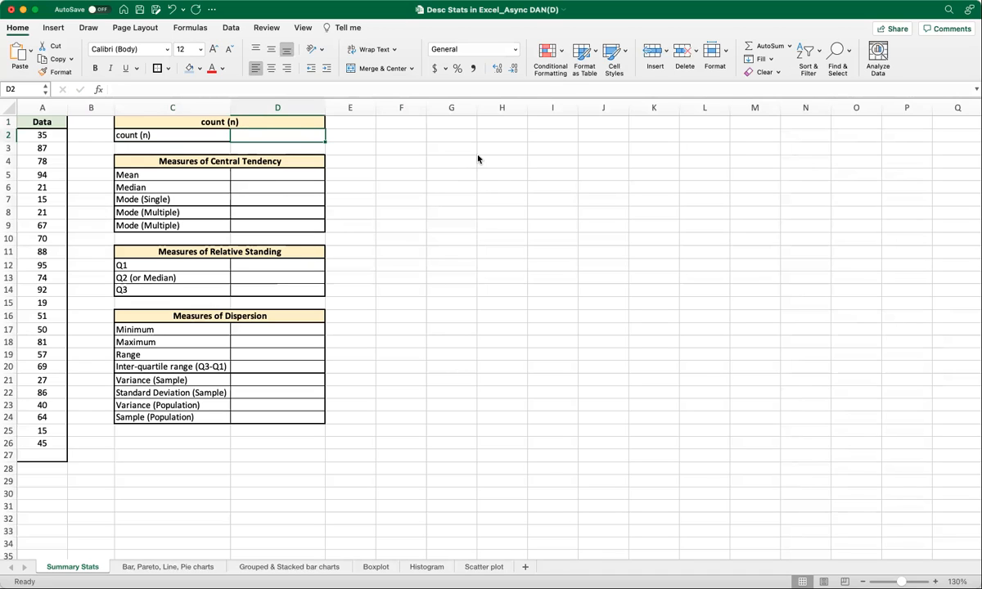
{"action": "type", "text": "="}
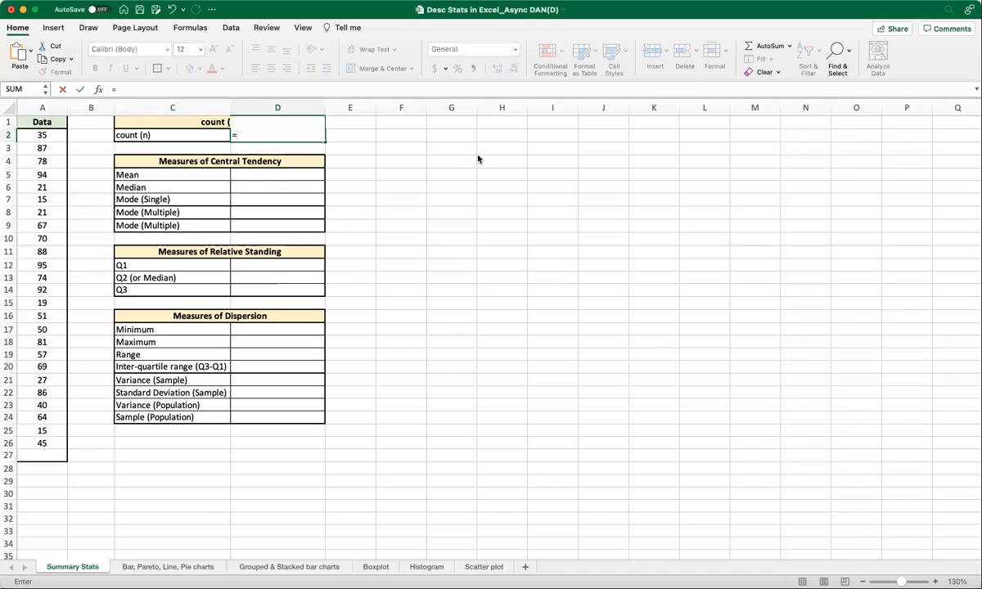
{"action": "type", "text": "count"}
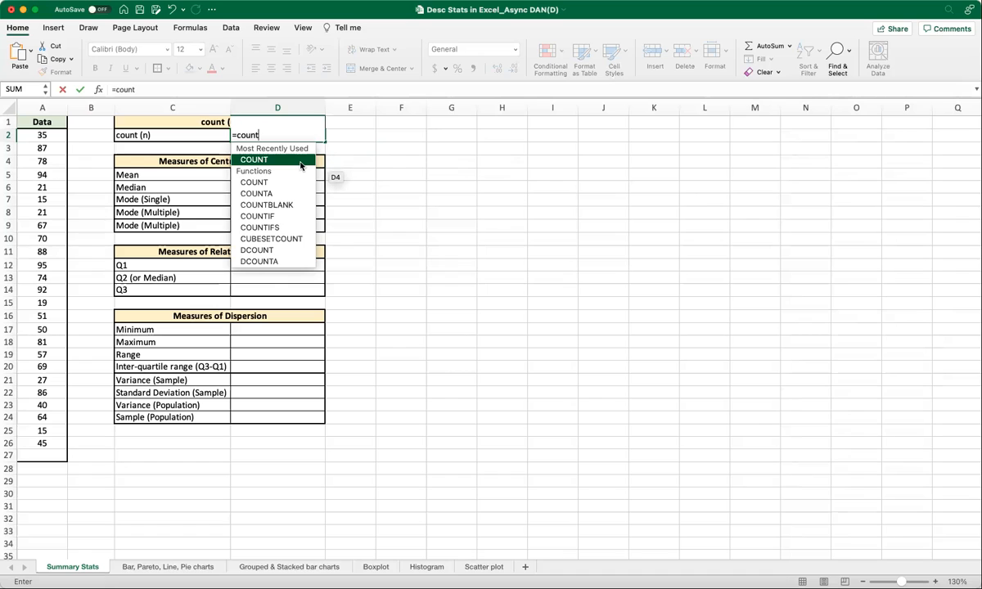
{"action": "type", "text": "("}
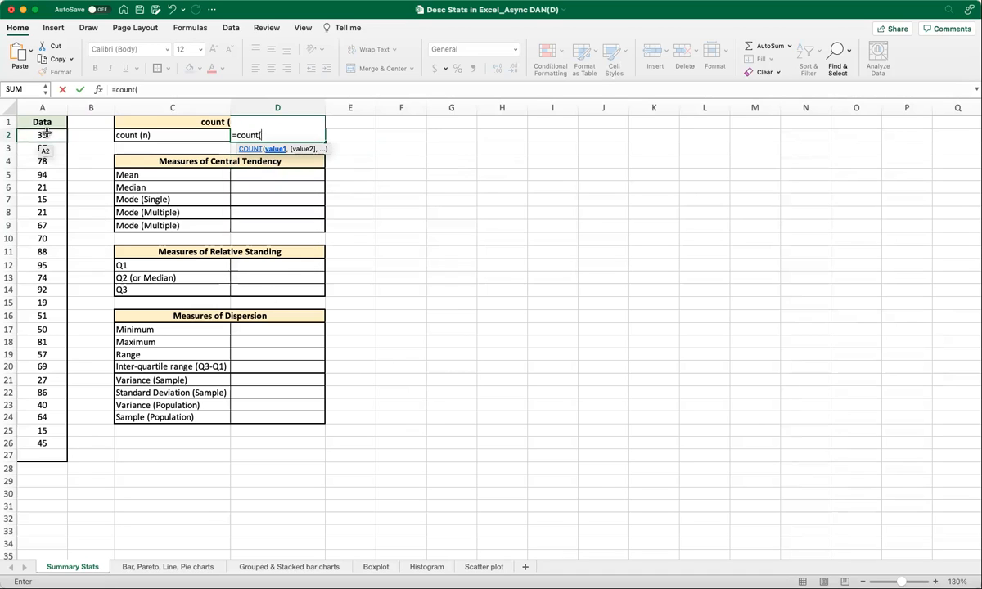
{"action": "left_click_drag", "start_coordinate": [45, 137], "coordinate": [56, 444]}
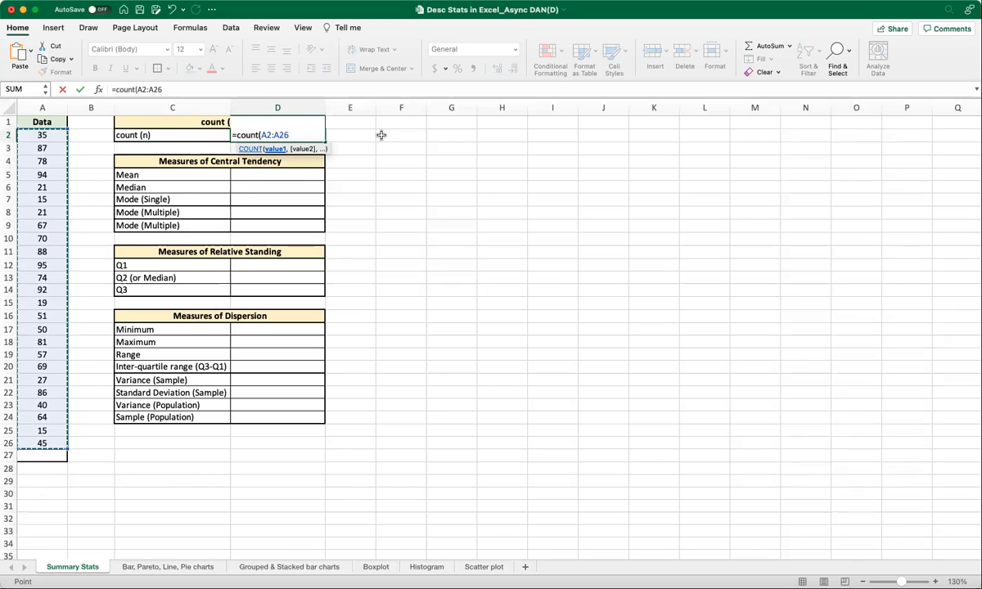
{"action": "type", "text": ")"}
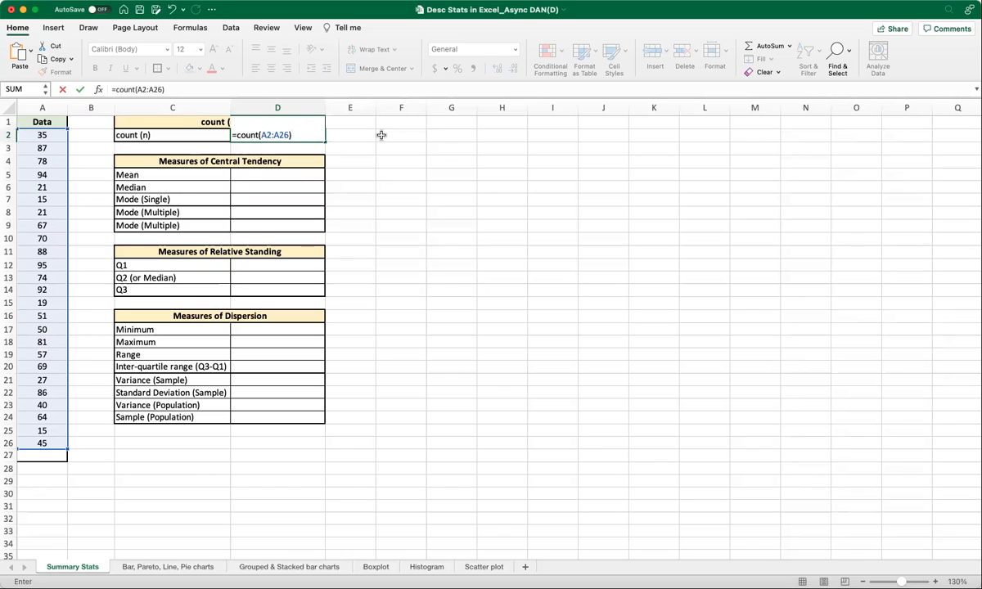
{"action": "key", "text": "Return"}
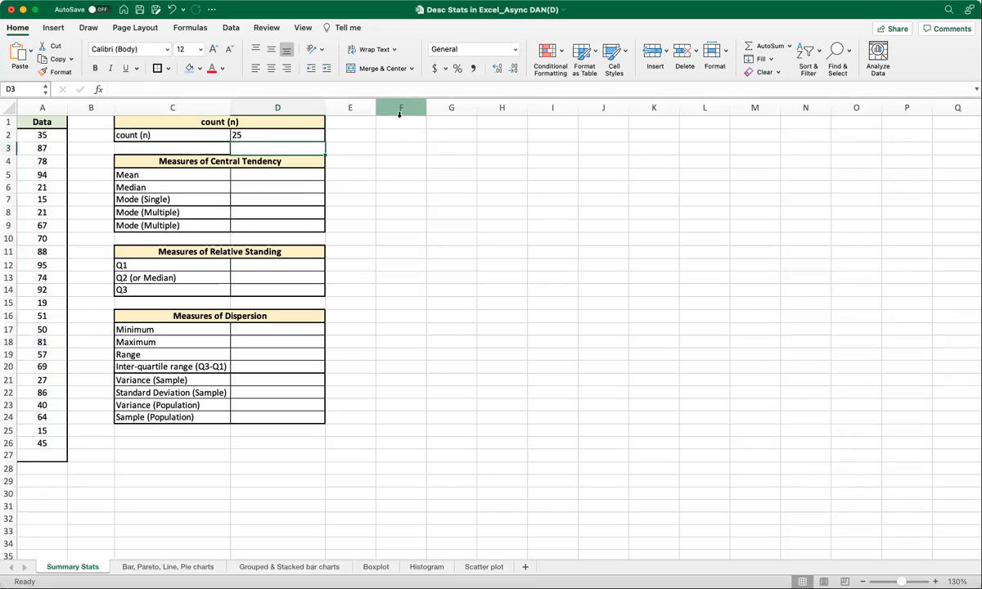
Calculate the mean of the data in D5 with =average(A2:A26)
{"action": "left_click_drag", "start_coordinate": [36, 137], "coordinate": [64, 444]}
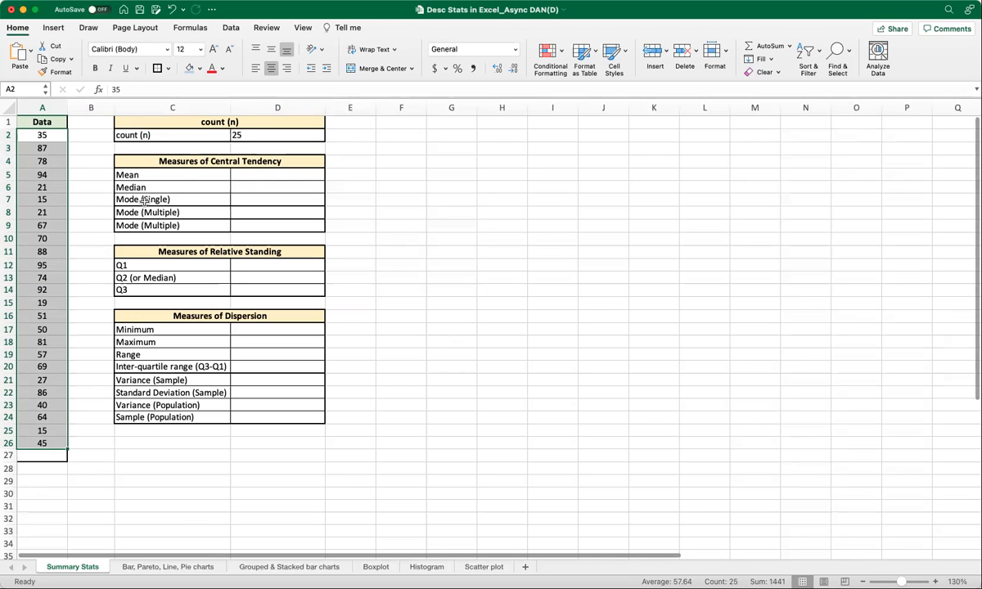
{"action": "left_click", "coordinate": [235, 173]}
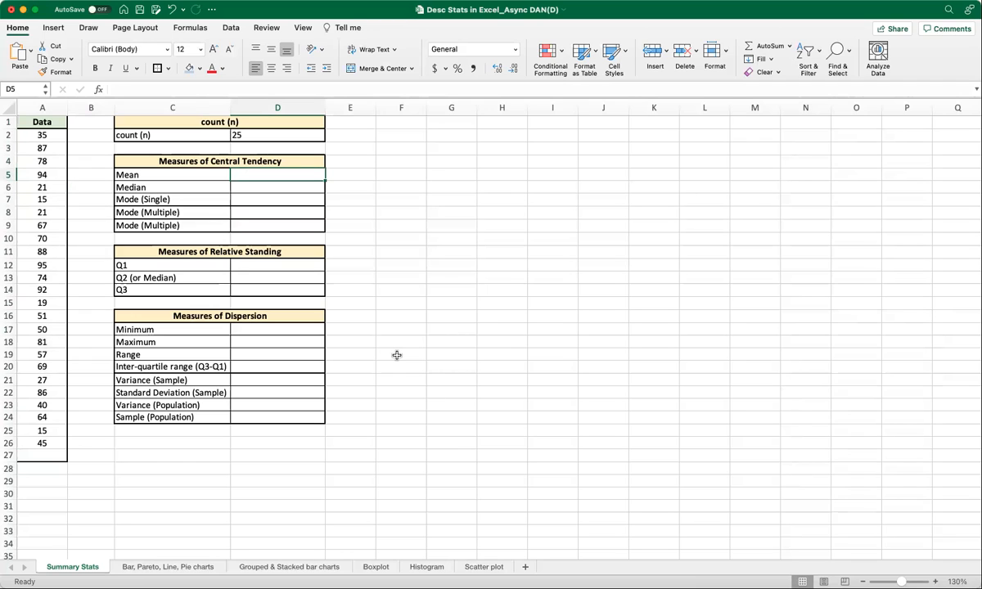
{"action": "type", "text": "=ave"}
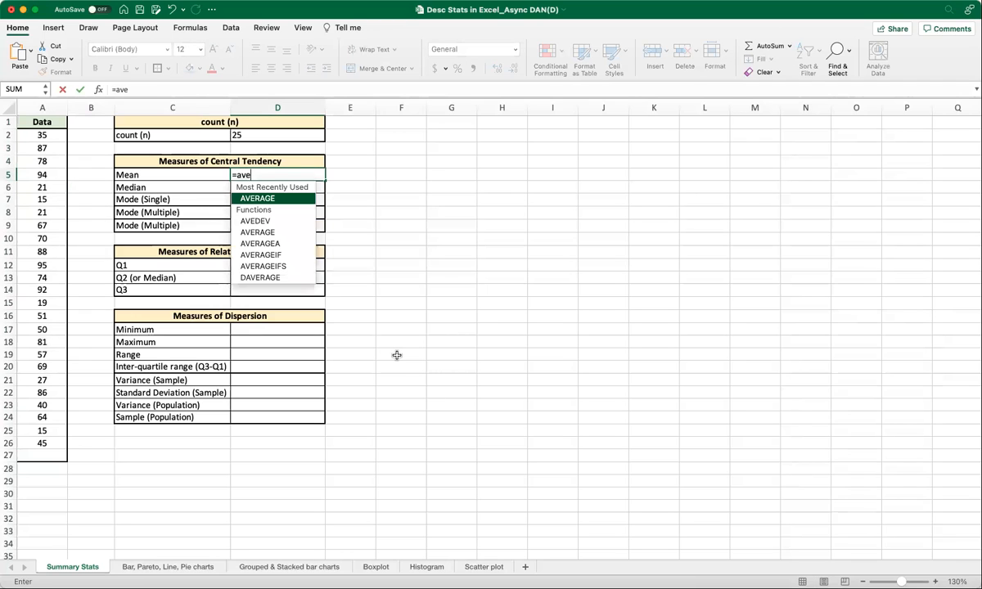
{"action": "type", "text": "rage"}
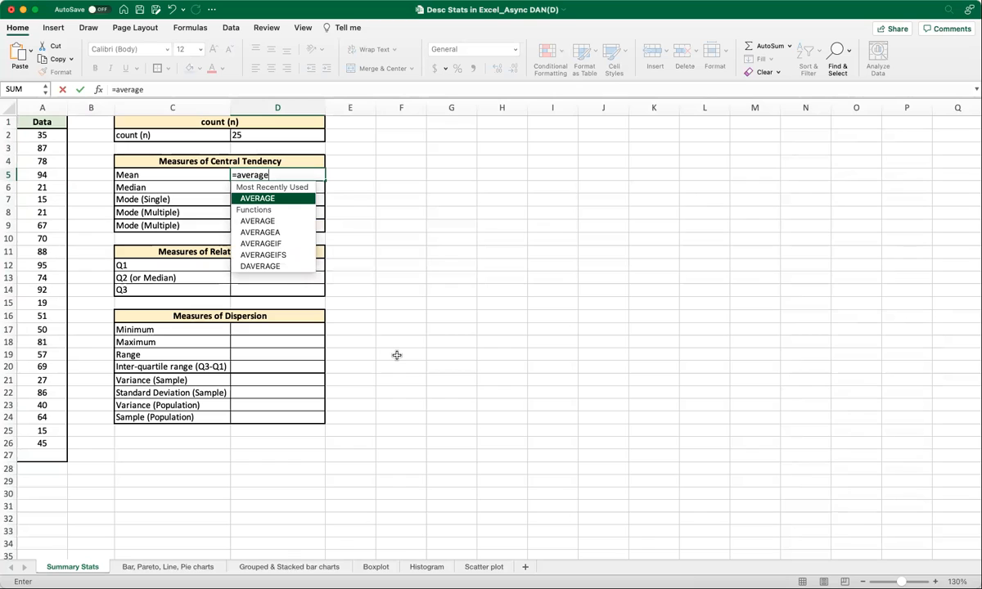
{"action": "type", "text": "("}
{"action": "left_click_drag", "start_coordinate": [55, 138], "coordinate": [49, 443]}
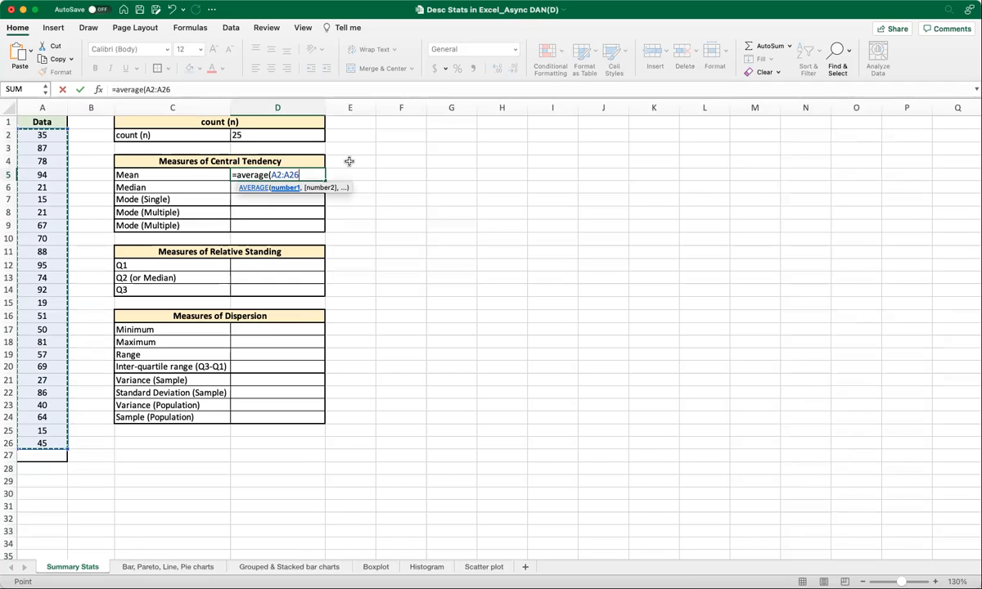
{"action": "type", "text": ")"}
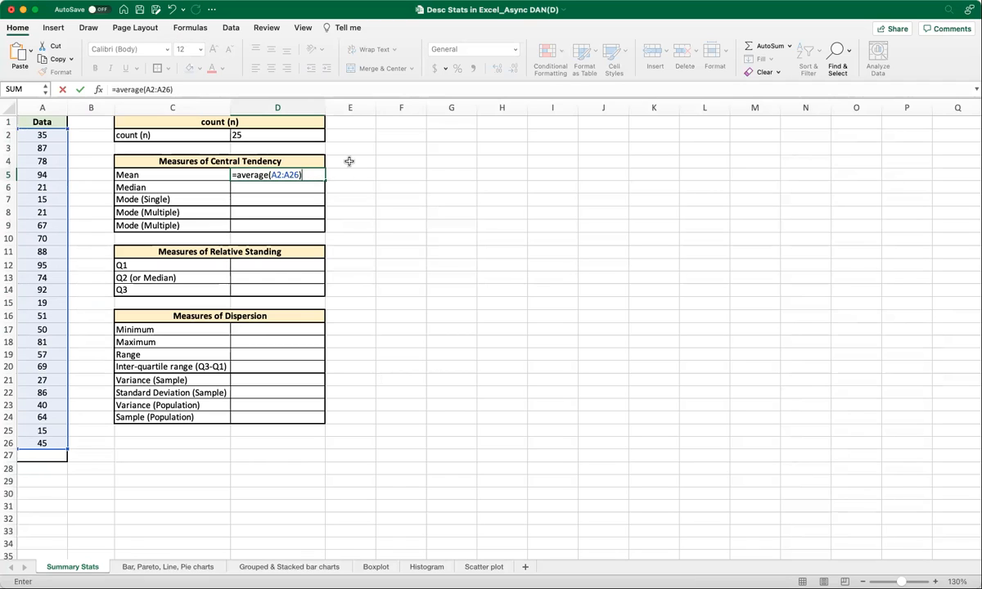
{"action": "key", "text": "Return"}
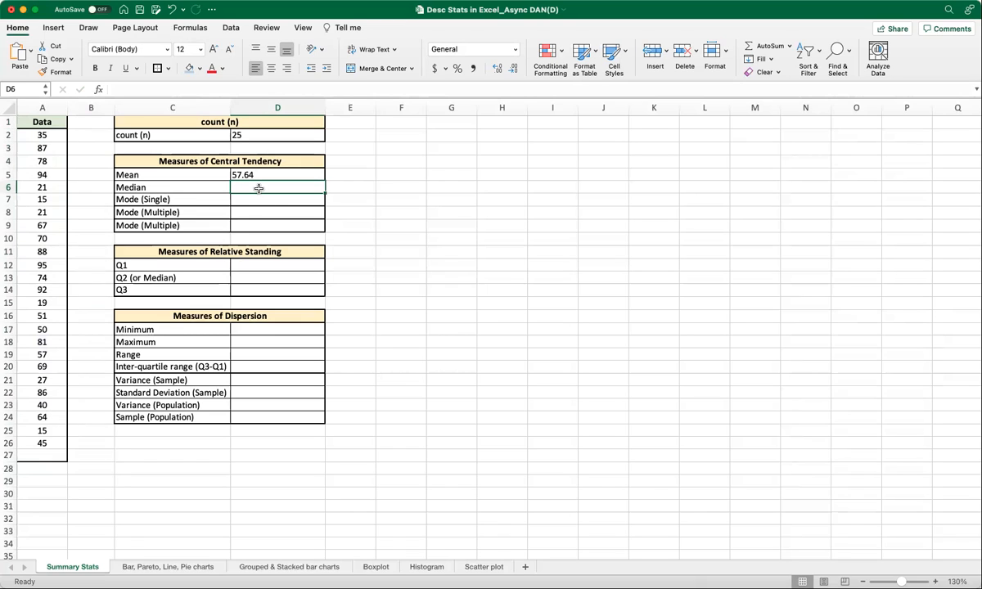
Calculate the median of the data in D6 with =median(A2:A26)
{"action": "type", "text": "=m"}
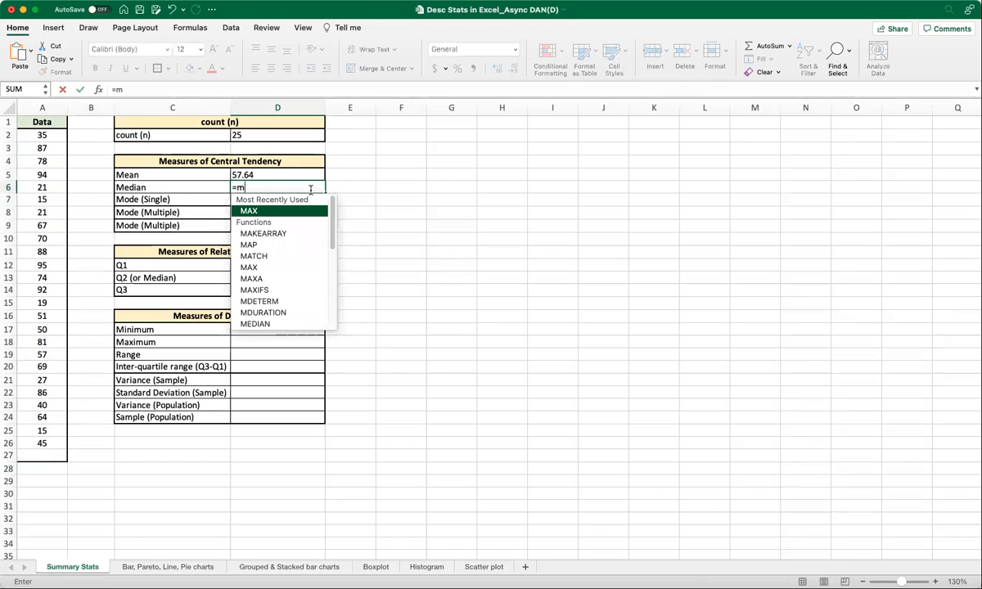
{"action": "type", "text": "edian"}
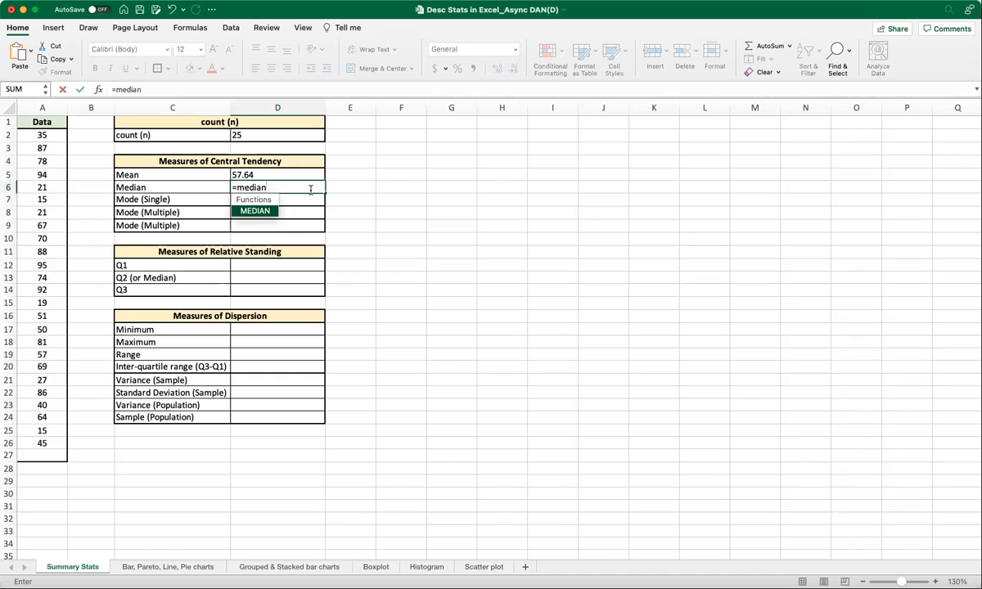
{"action": "type", "text": "("}
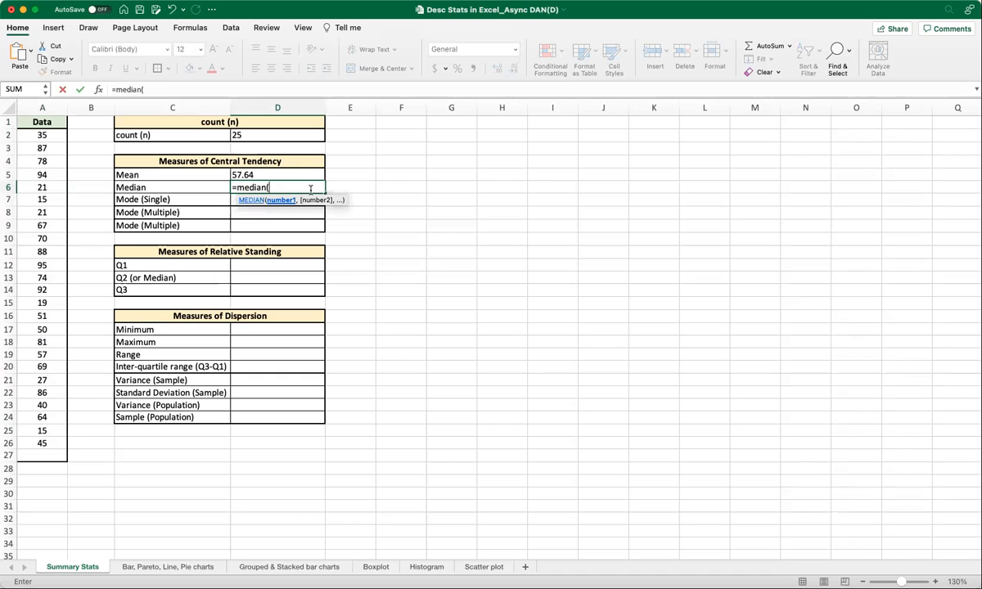
{"action": "left_click_drag", "start_coordinate": [47, 135], "coordinate": [48, 443]}
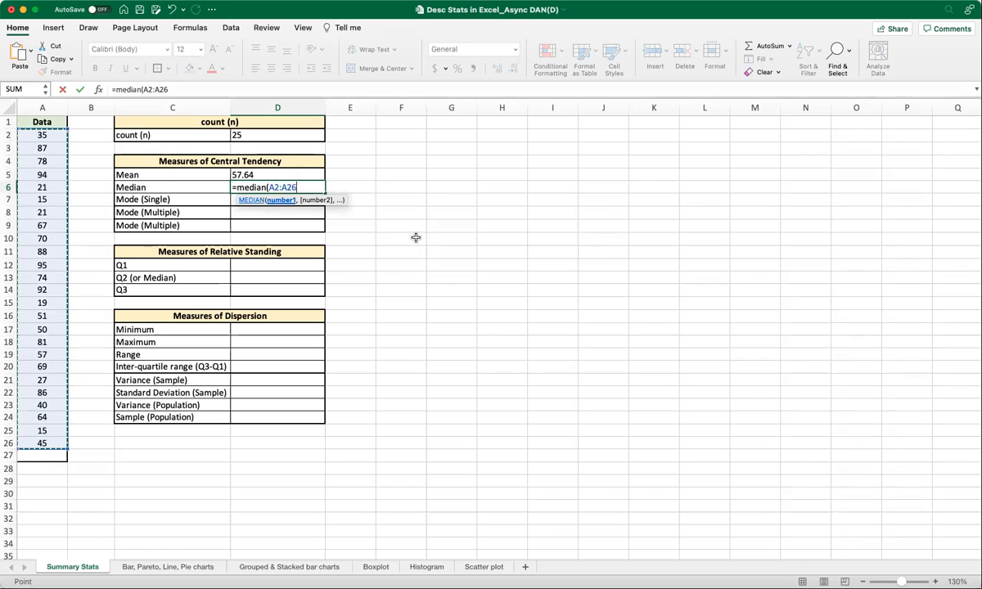
{"action": "type", "text": ")"}
{"action": "key", "text": "Return"}
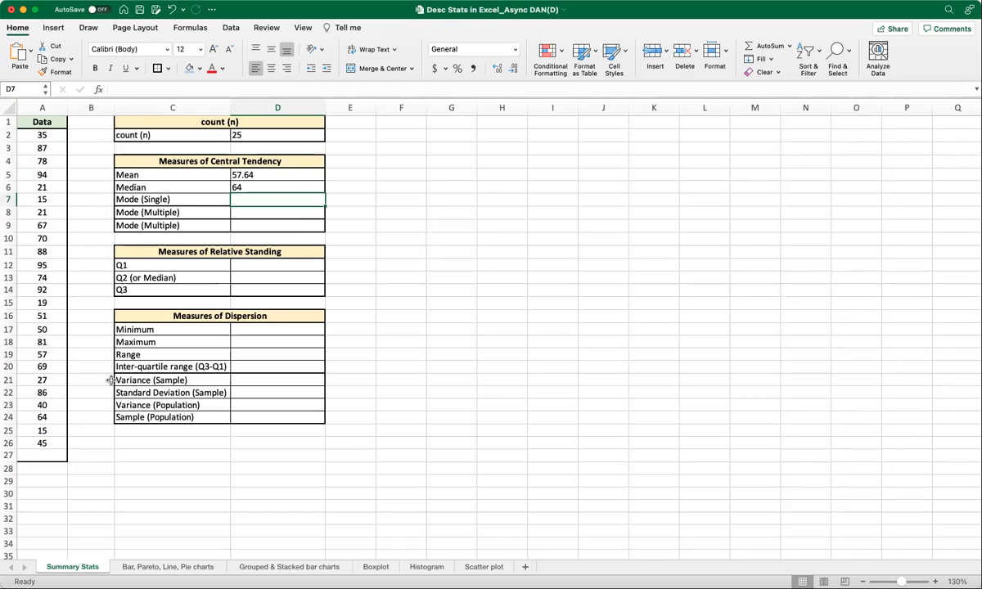
Sort the Data column in A2:A26 from smallest to largest and locate its middle value
{"action": "left_click_drag", "start_coordinate": [47, 134], "coordinate": [56, 445]}
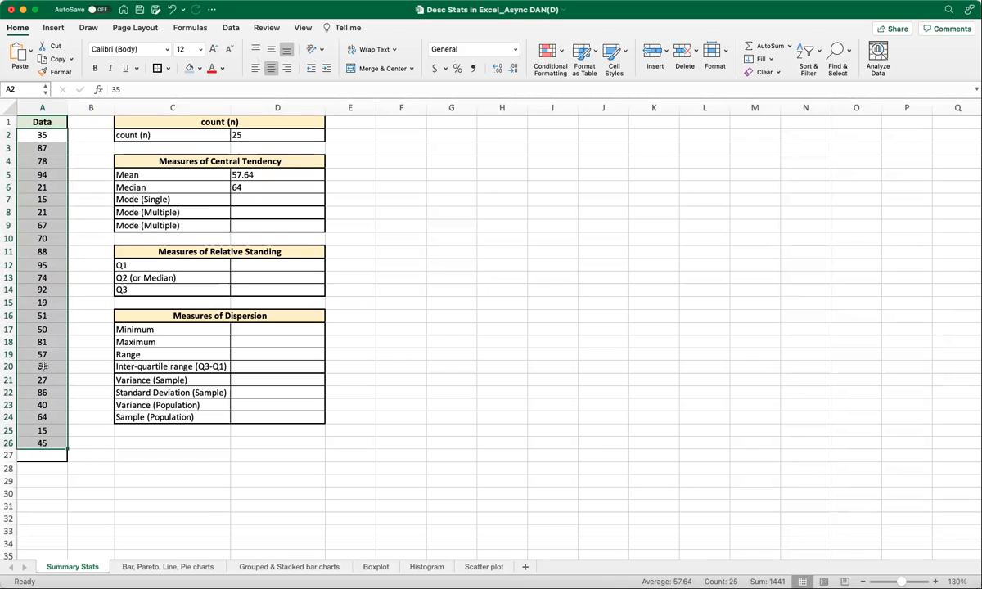
{"action": "left_click", "coordinate": [382, 230]}
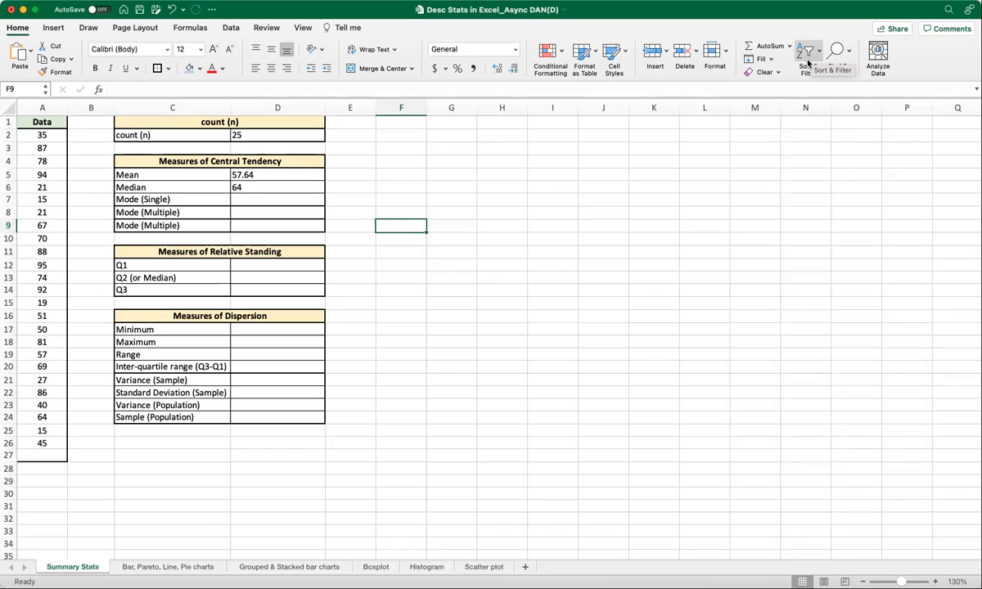
{"action": "left_click", "coordinate": [36, 121]}
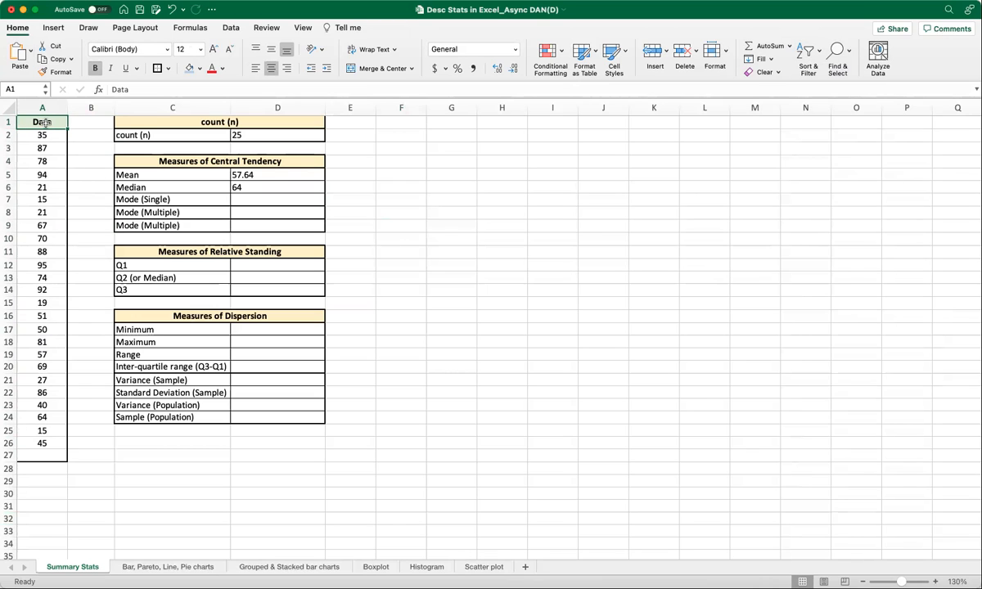
{"action": "left_click", "coordinate": [810, 53]}
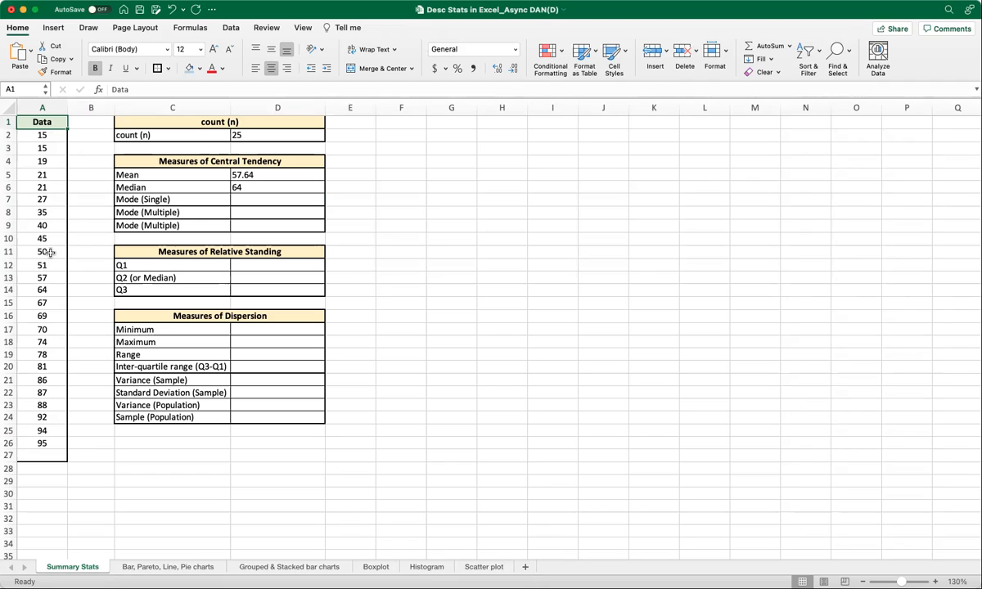
{"action": "left_click", "coordinate": [50, 290]}
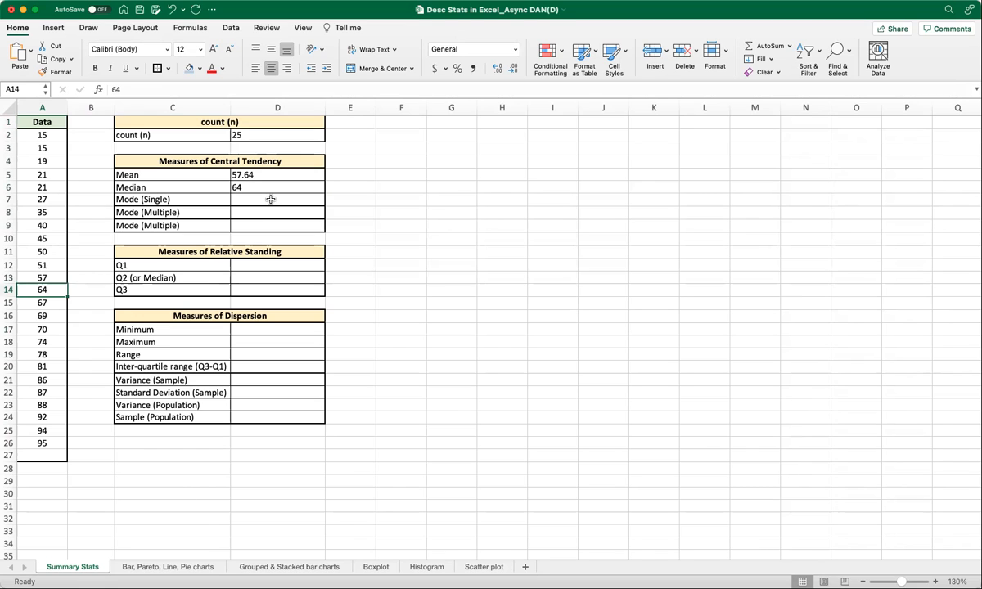
Check the Data column for repeated values and calculate the single mode in D7 with =mode.sngl(A2:A26)
{"action": "left_click", "coordinate": [271, 200]}
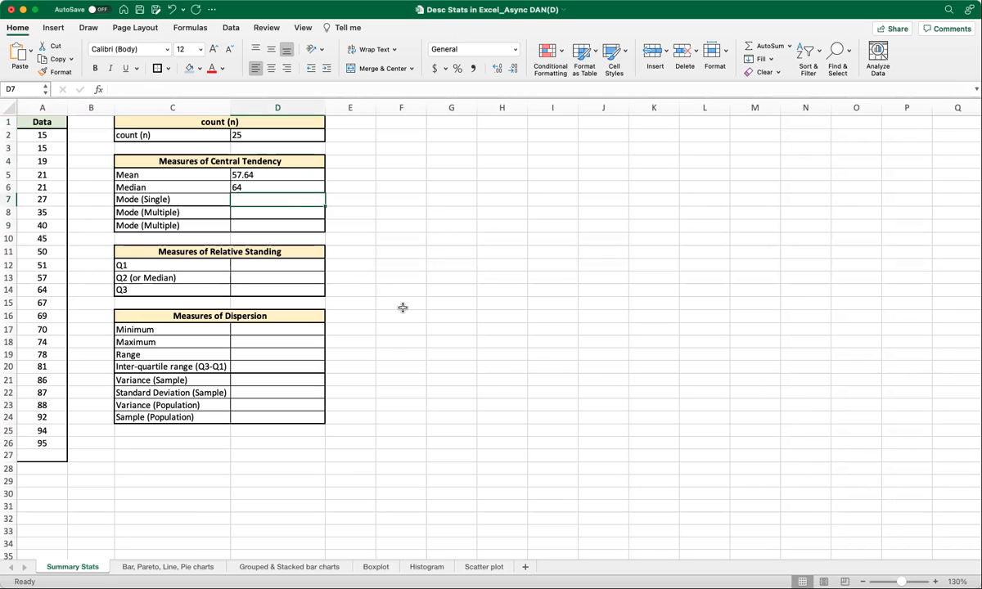
{"action": "left_click", "coordinate": [51, 134]}
{"action": "left_click_drag", "start_coordinate": [52, 134], "coordinate": [54, 182]}
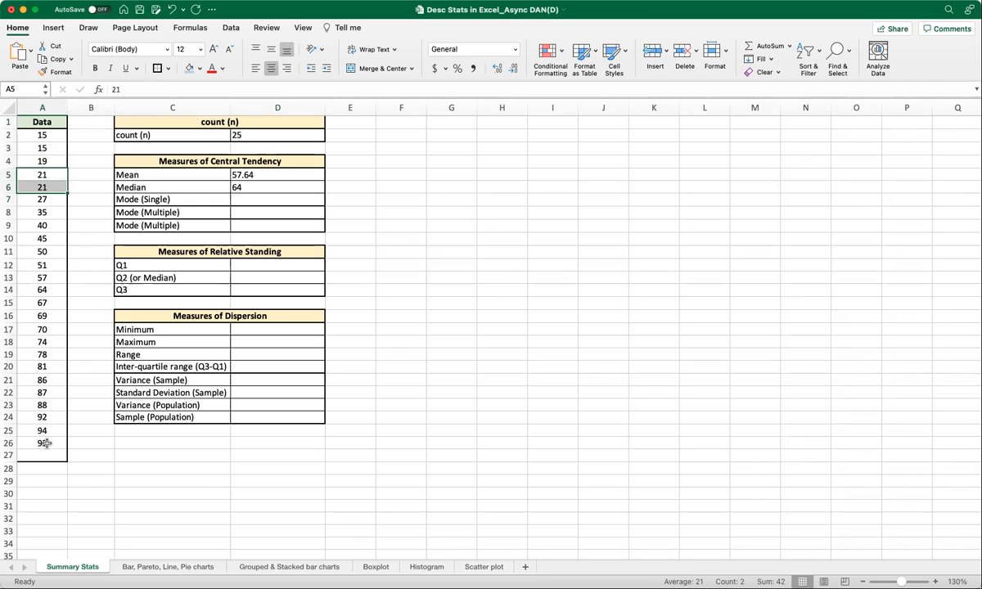
{"action": "left_click", "coordinate": [179, 200]}
{"action": "left_click", "coordinate": [254, 199]}
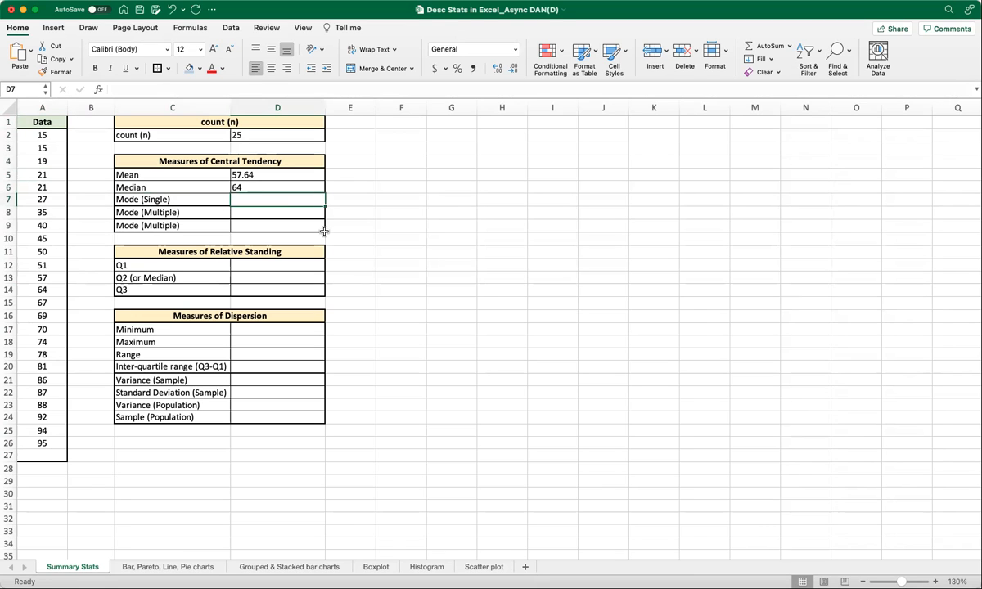
{"action": "type", "text": "="}
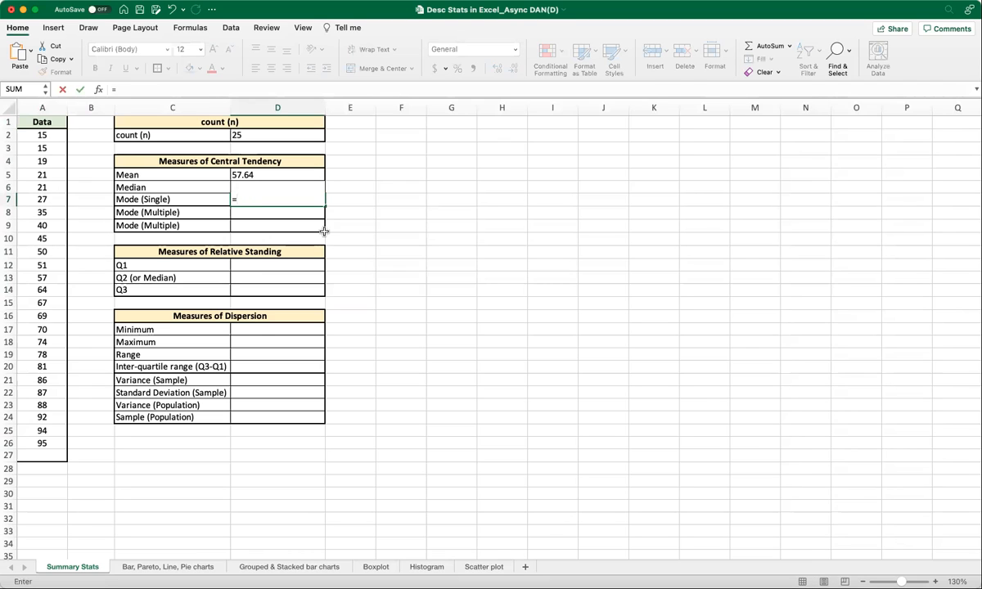
{"action": "type", "text": "mo"}
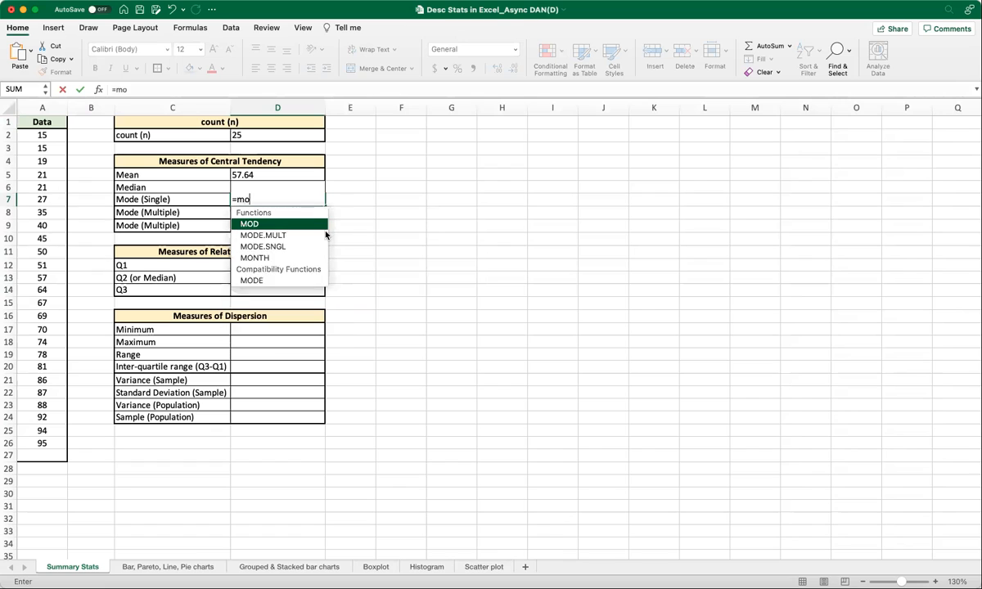
{"action": "type", "text": "de.sngl"}
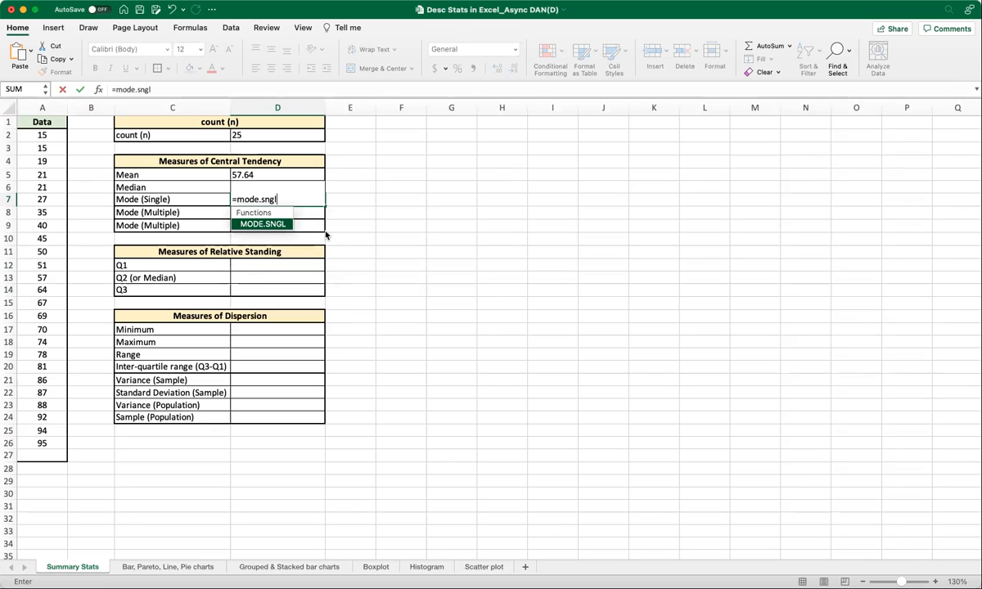
{"action": "type", "text": "("}
{"action": "left_click_drag", "start_coordinate": [36, 134], "coordinate": [41, 443]}
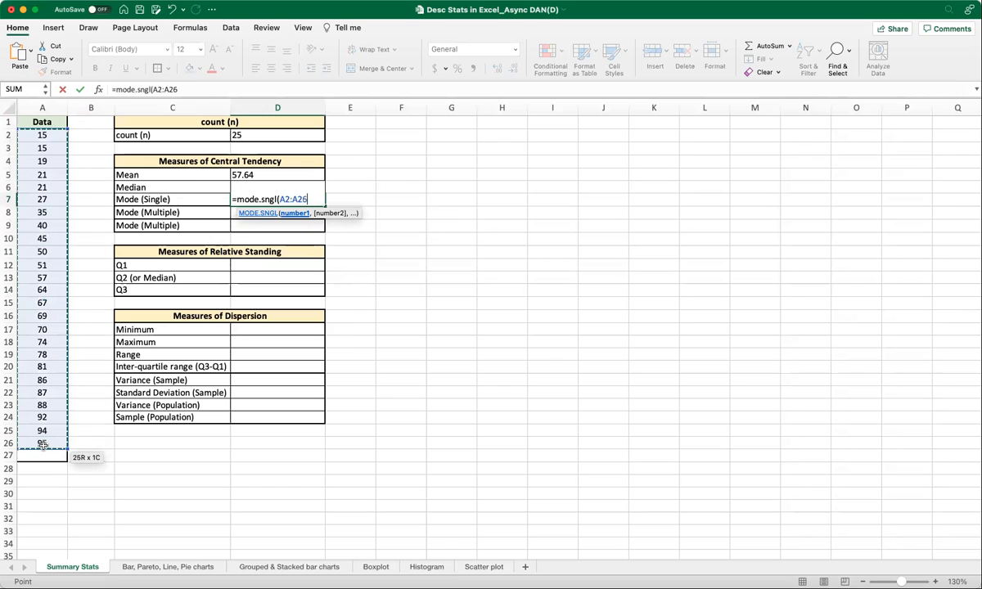
{"action": "type", "text": ")"}
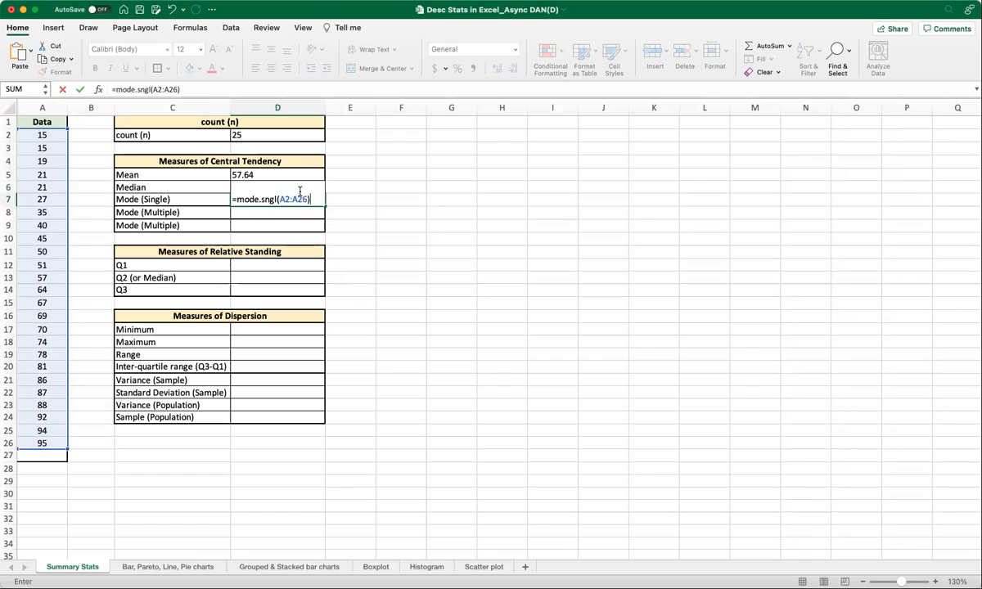
{"action": "key", "text": "Return"}
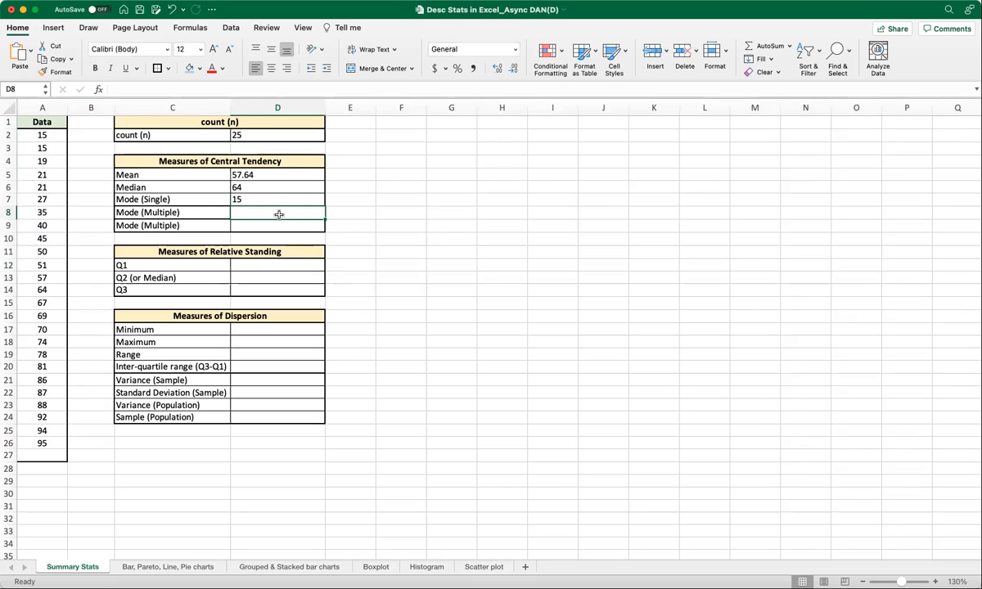
Calculate the multiple modes of the data from D8 with =mode.mult(A2:A26) and check the resulting formula
{"action": "type", "text": "="}
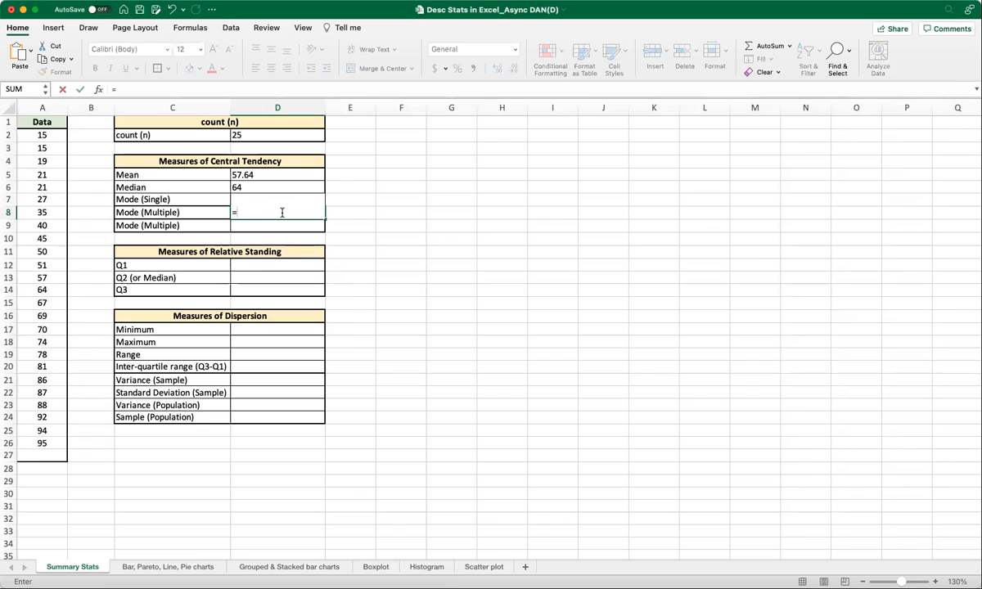
{"action": "type", "text": "mode"}
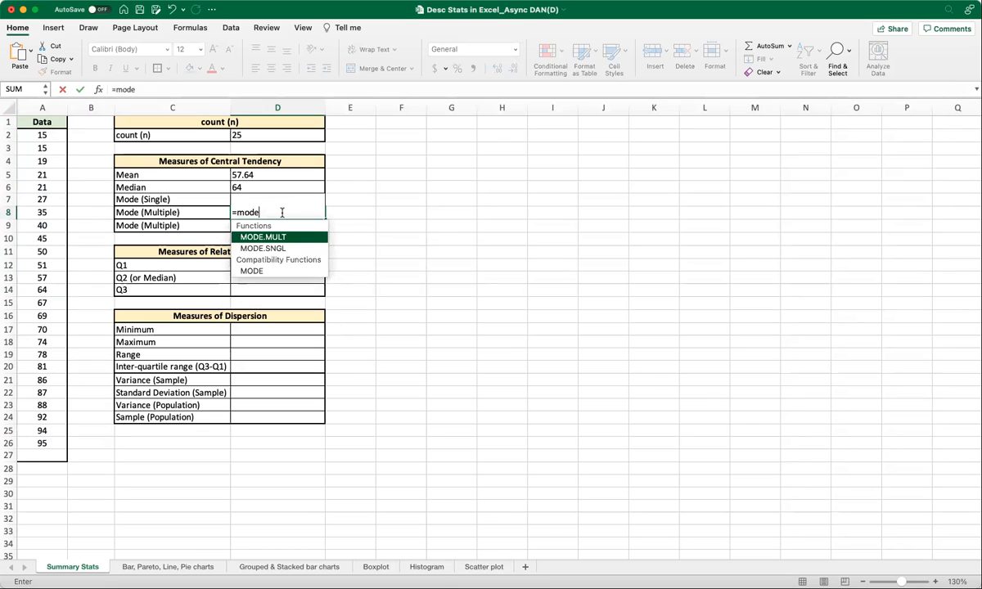
{"action": "type", "text": ".mult"}
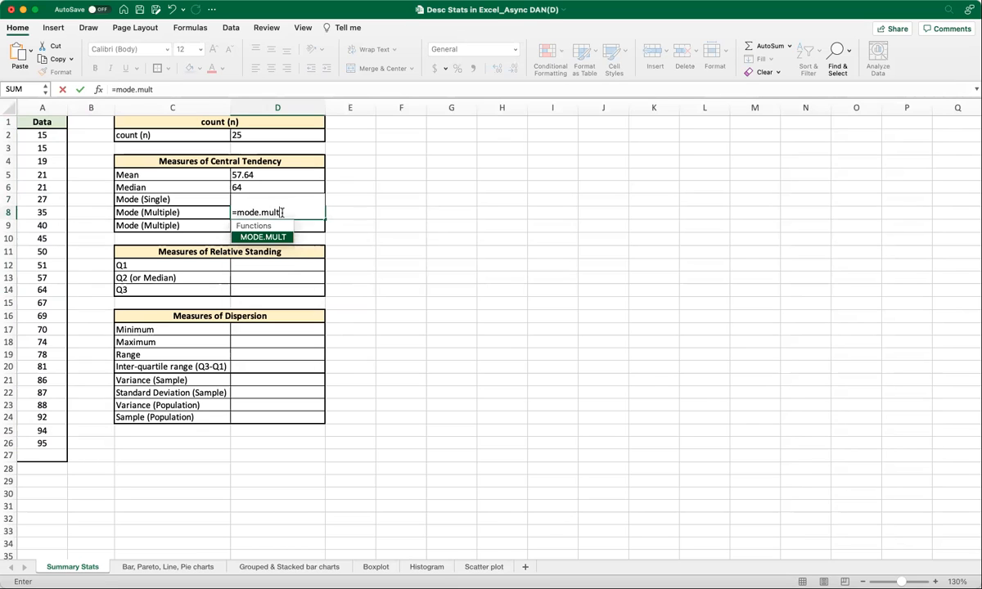
{"action": "type", "text": "("}
{"action": "left_click_drag", "start_coordinate": [58, 135], "coordinate": [67, 443]}
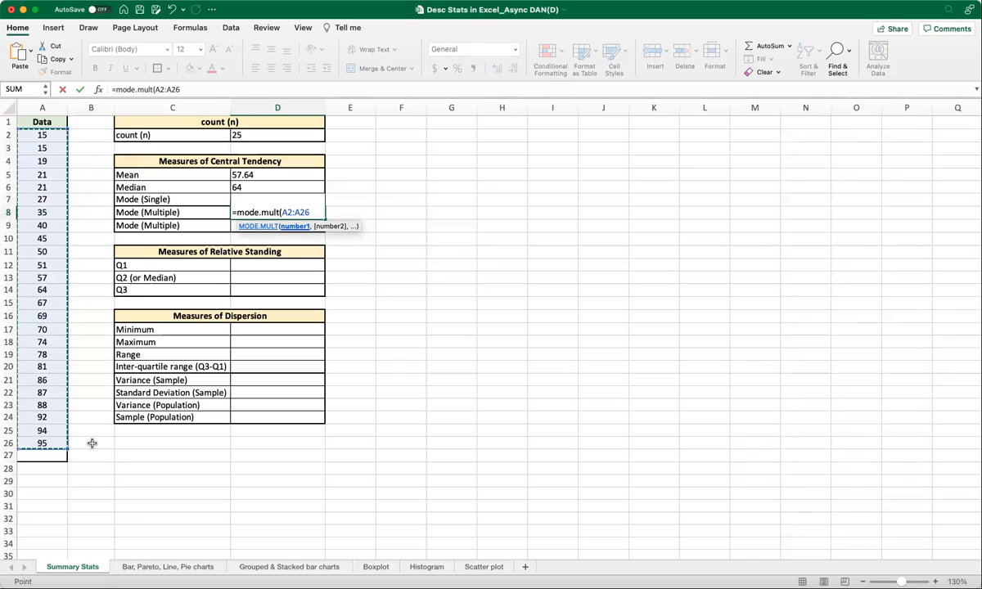
{"action": "type", "text": ")"}
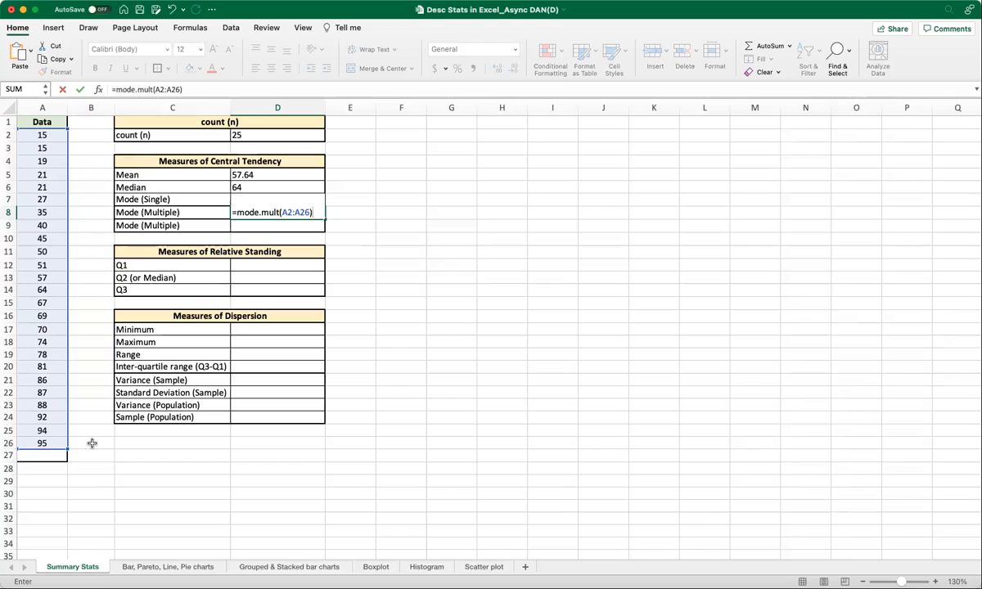
{"action": "key", "text": "Return"}
{"action": "left_click", "coordinate": [383, 224]}
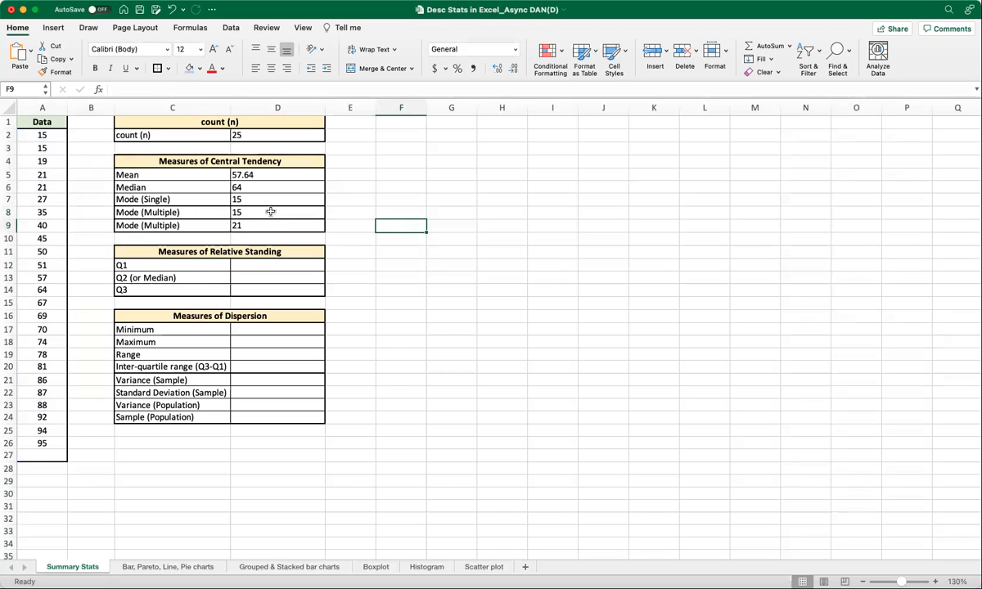
{"action": "left_click", "coordinate": [275, 215]}
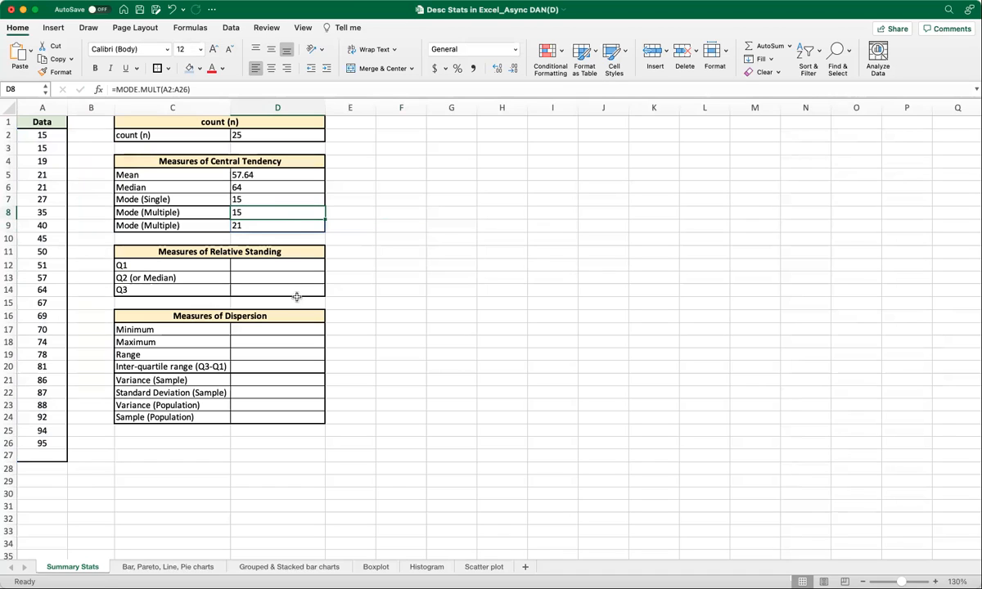
Calculate the first quartile (Q1) of the data in D12 with =quartile(A2:A26,1)
{"action": "left_click", "coordinate": [298, 269]}
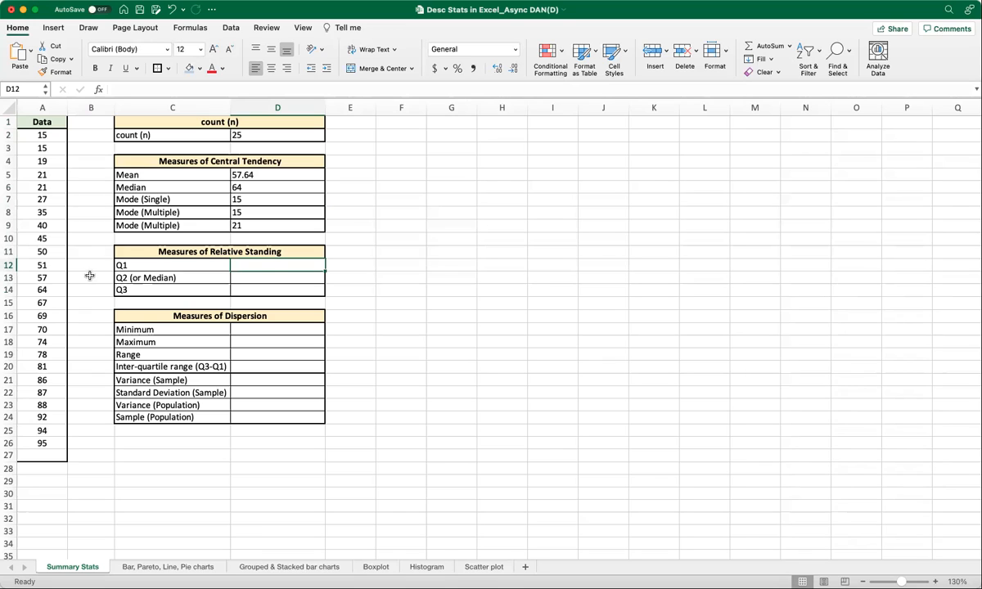
{"action": "type", "text": "=q"}
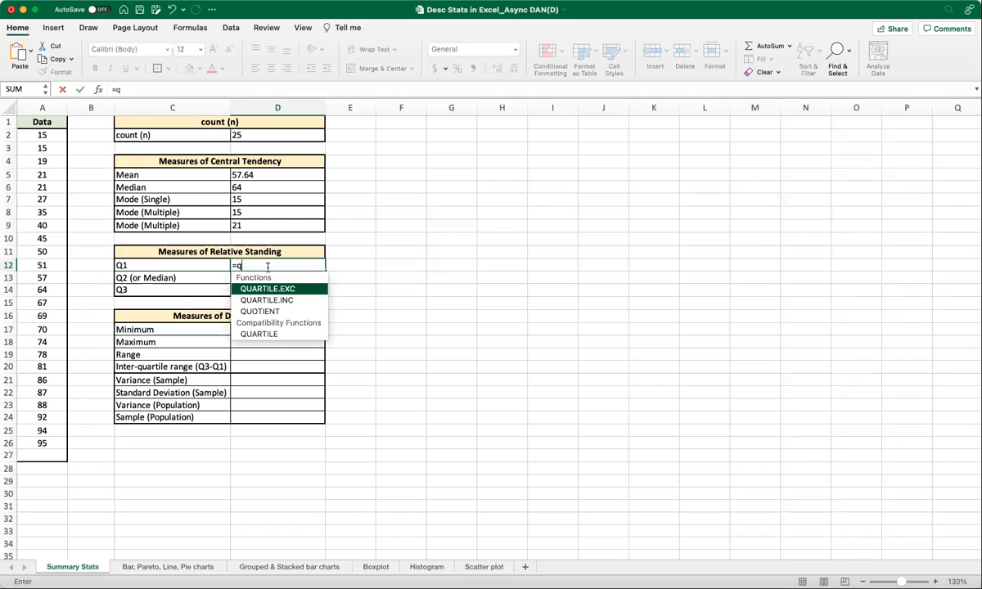
{"action": "type", "text": "uartile"}
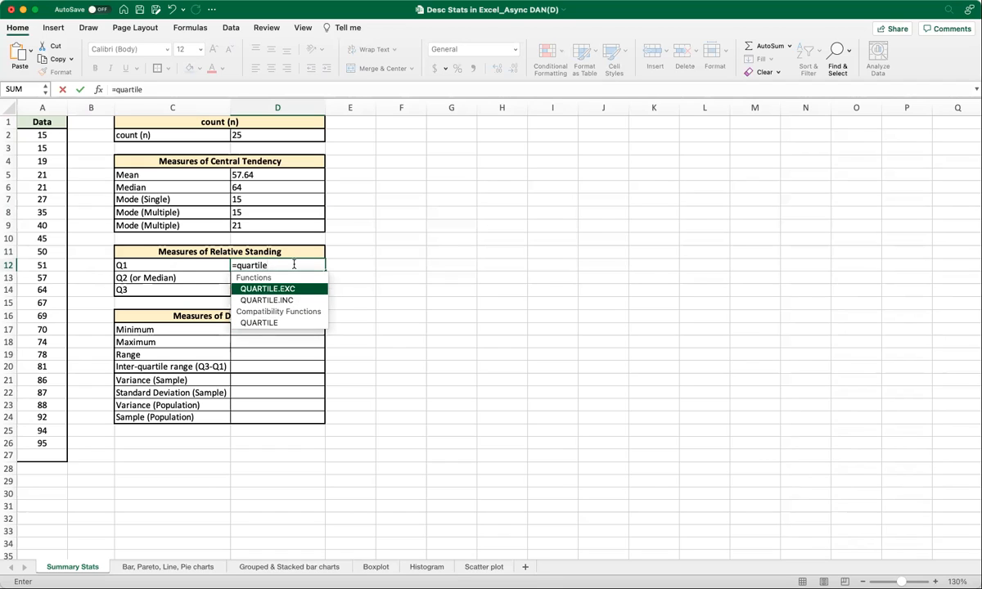
{"action": "type", "text": "("}
{"action": "left_click_drag", "start_coordinate": [55, 136], "coordinate": [41, 443]}
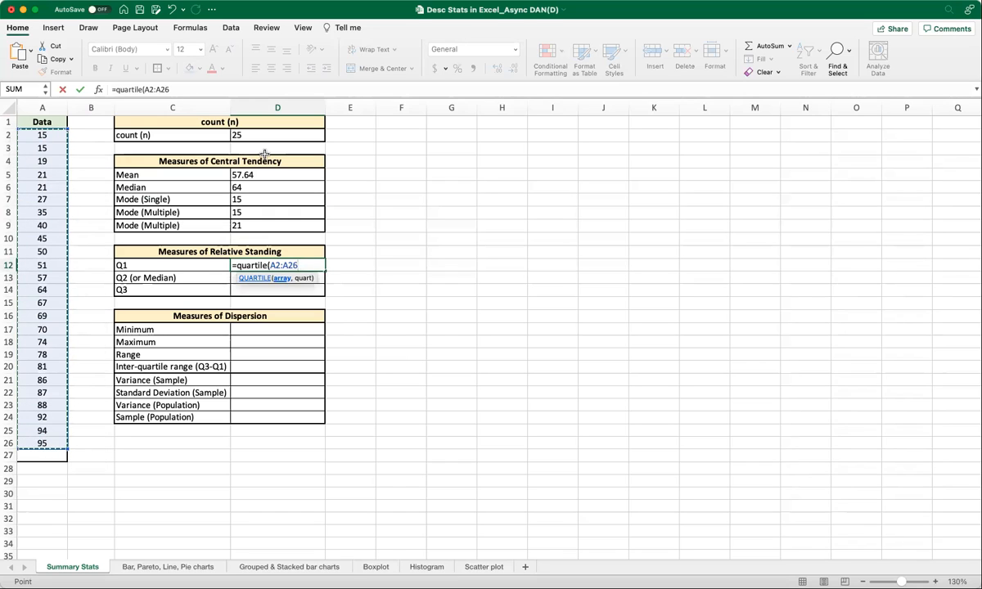
{"action": "type", "text": ","}
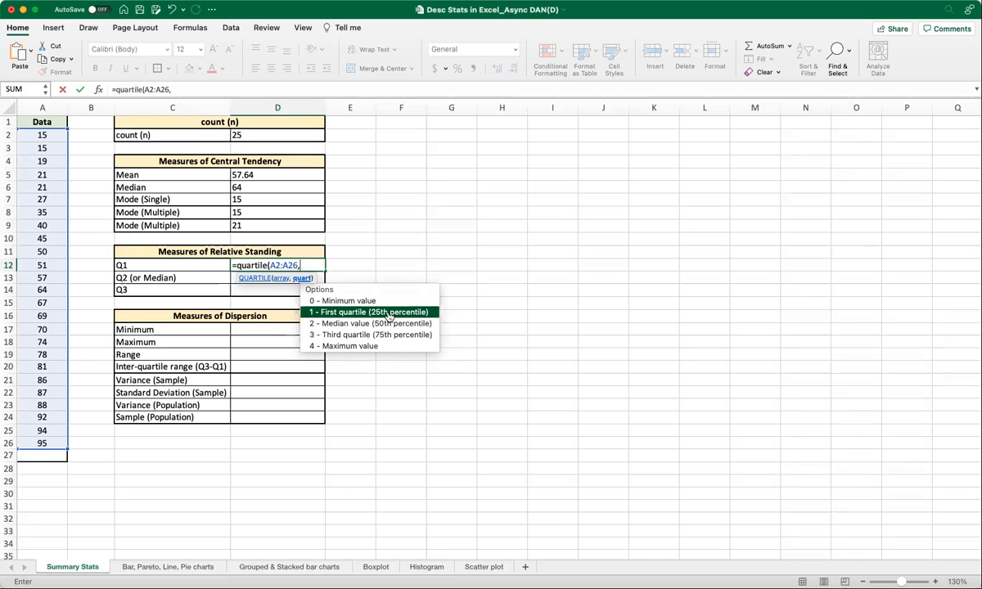
{"action": "type", "text": "1"}
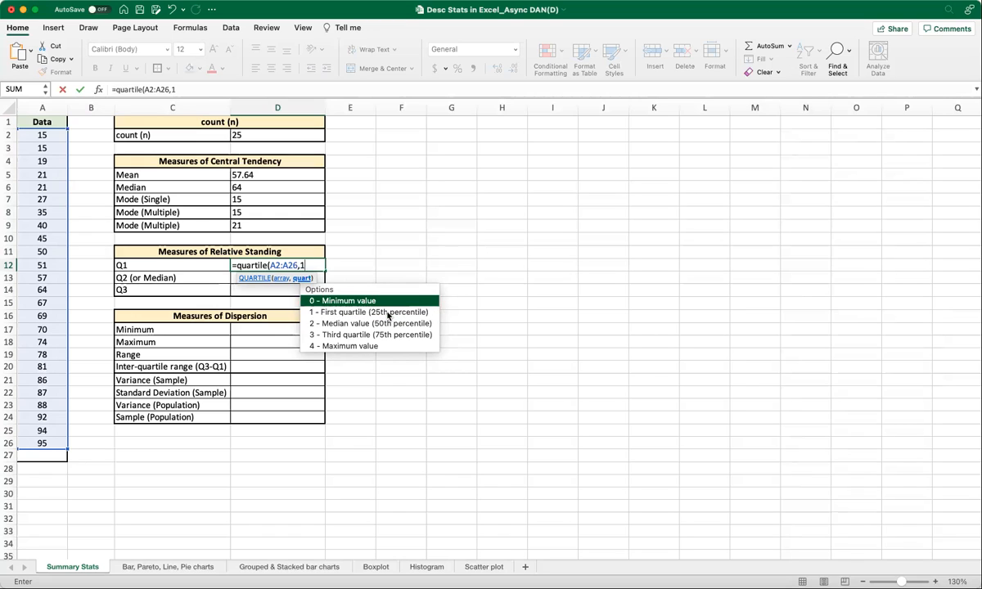
{"action": "type", "text": ")"}
{"action": "key", "text": "Return"}
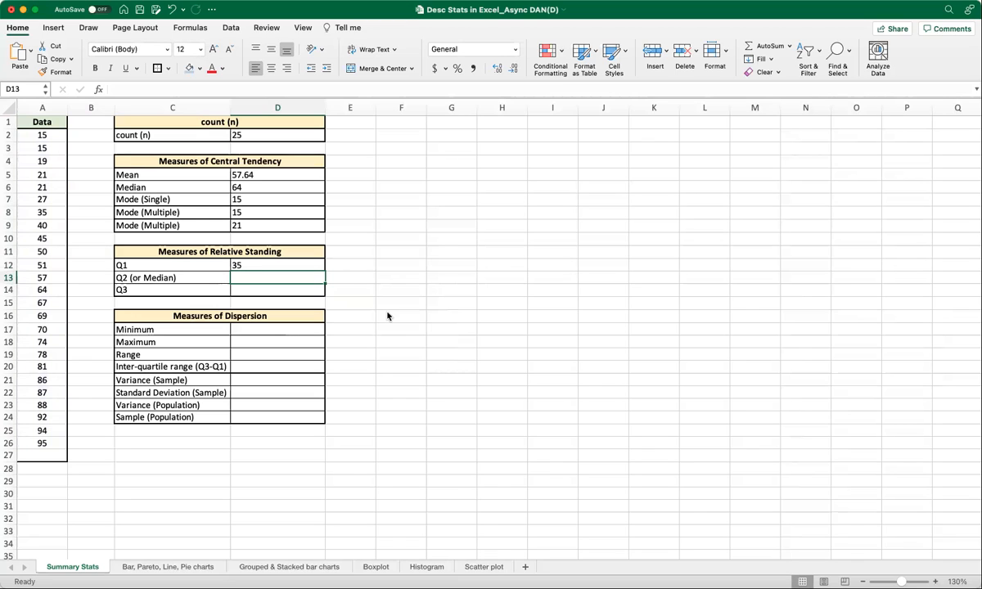
Calculate the second quartile (Q2) in D13 with =quartile(A2:A26,2) and compare it with the median in D6
{"action": "type", "text": "="}
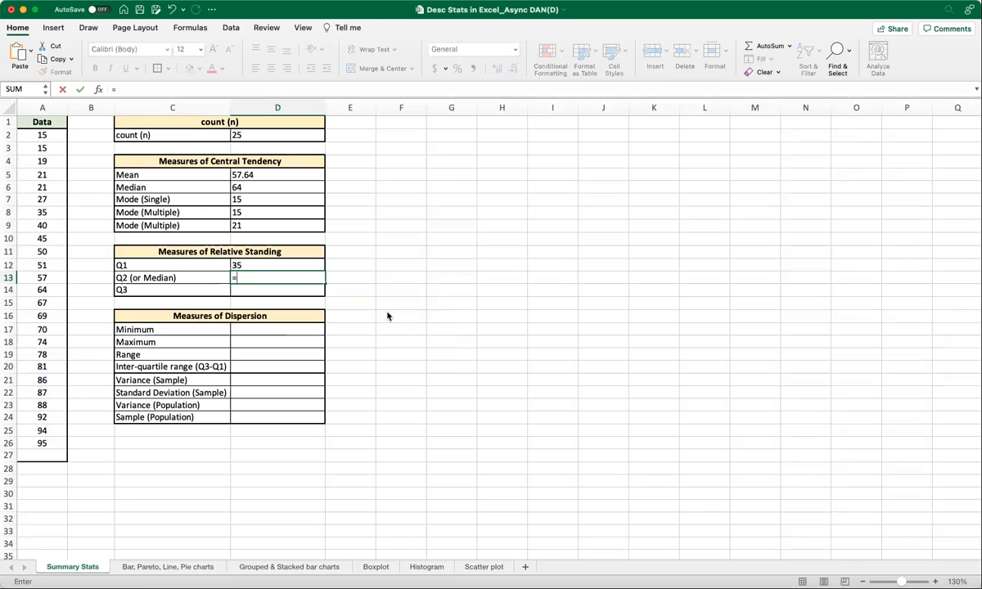
{"action": "type", "text": "quartile("}
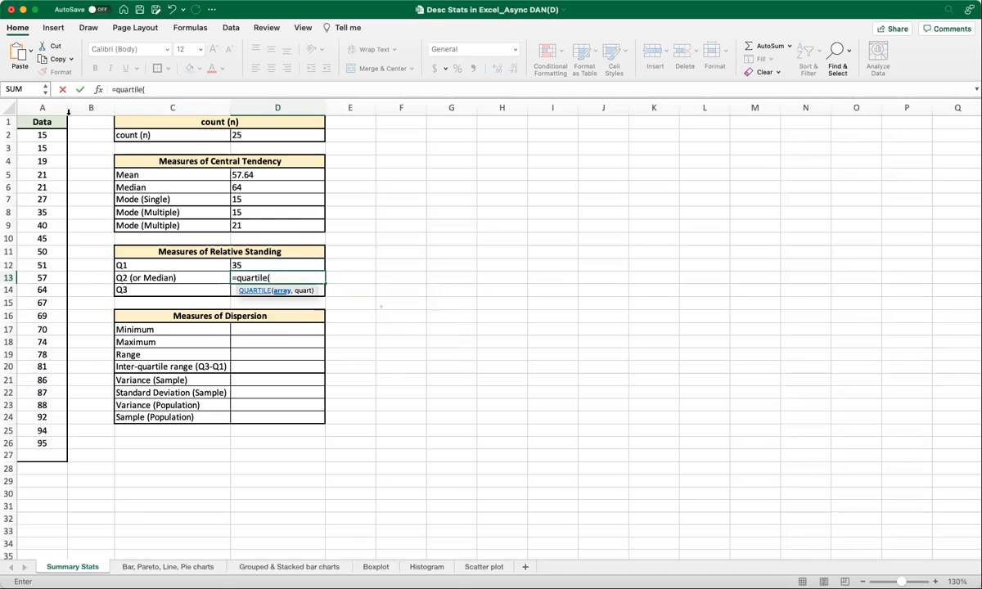
{"action": "left_click_drag", "start_coordinate": [45, 135], "coordinate": [43, 442]}
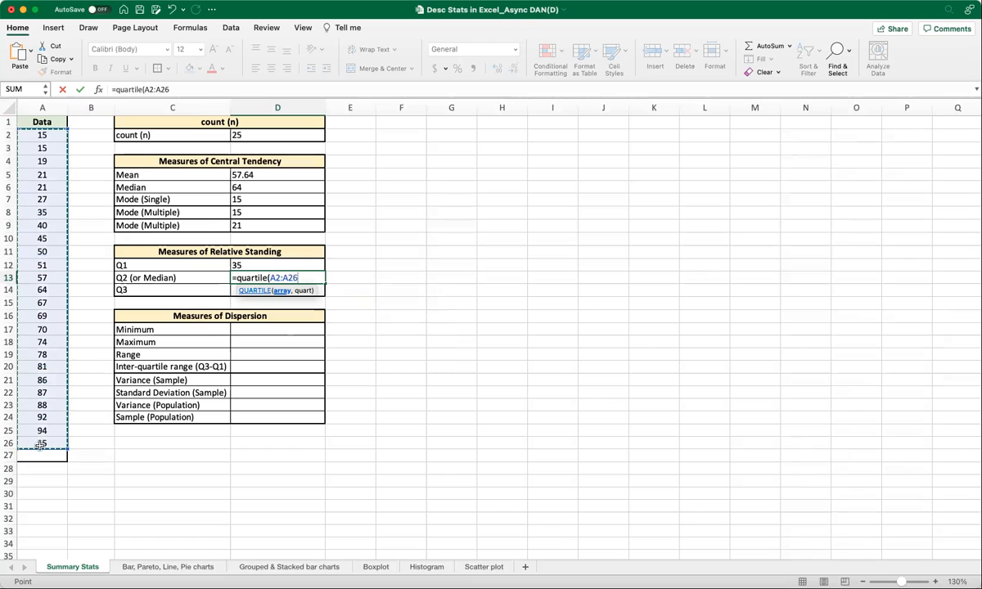
{"action": "type", "text": ",2"}
{"action": "type", "text": ")"}
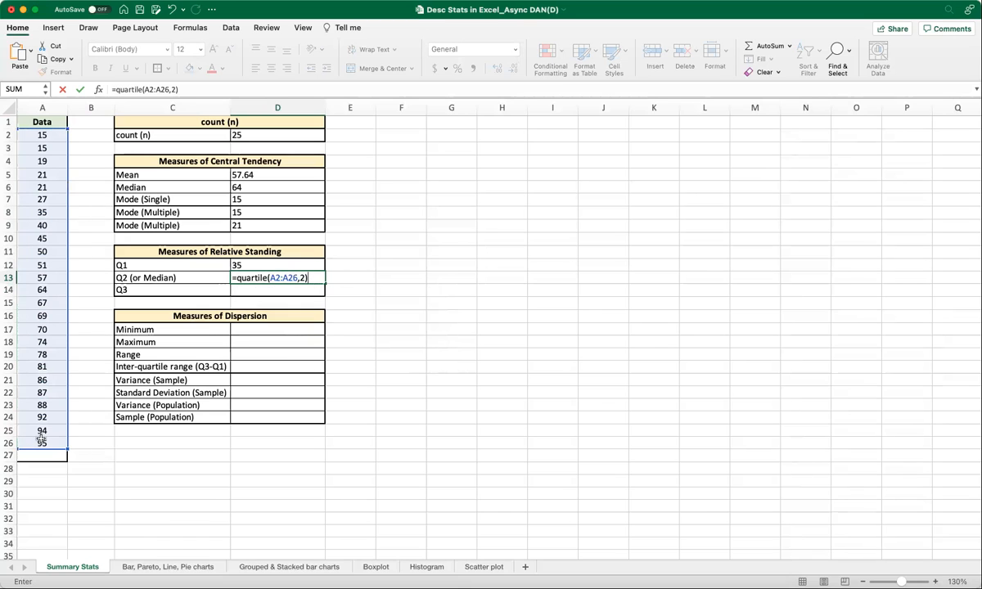
{"action": "key", "text": "Return"}
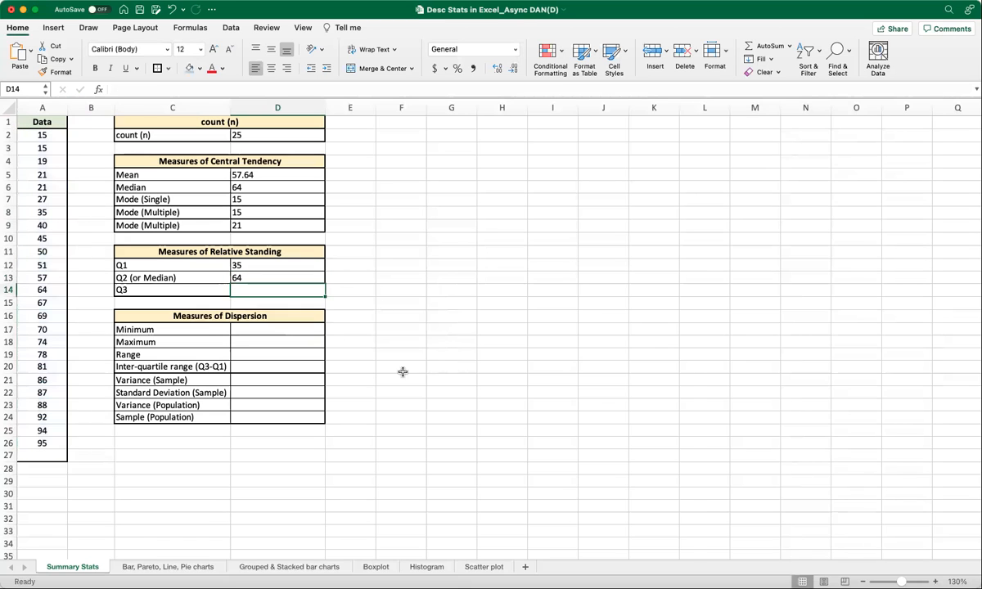
{"action": "left_click", "coordinate": [245, 188]}
Calculate the third quartile (Q3) of the data in D14 with =quartile(A2:A26,3)
{"action": "left_click", "coordinate": [262, 291]}
{"action": "type", "text": "=quartile("}
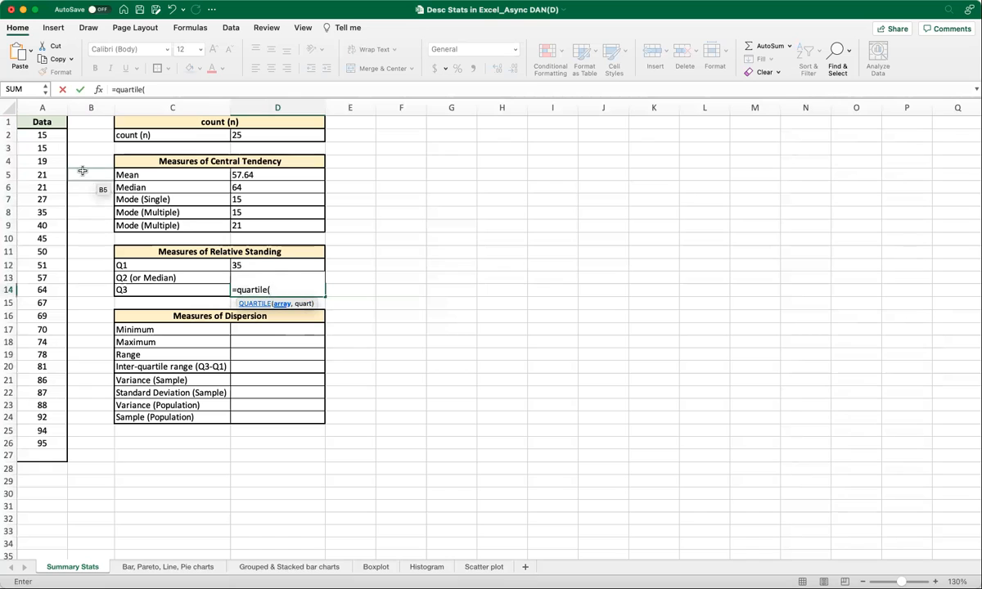
{"action": "left_click_drag", "start_coordinate": [43, 135], "coordinate": [56, 446]}
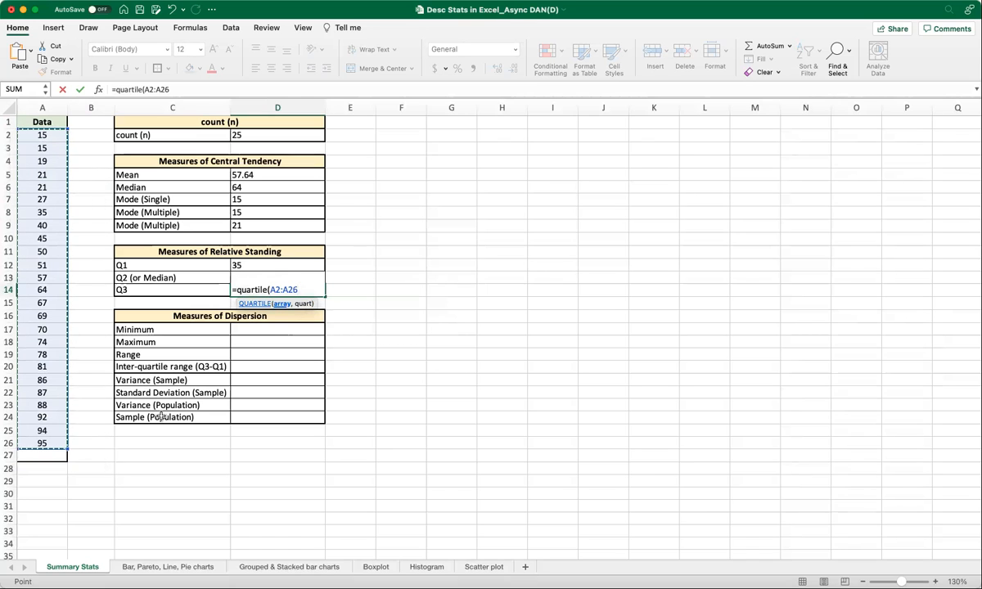
{"action": "type", "text": ",3)"}
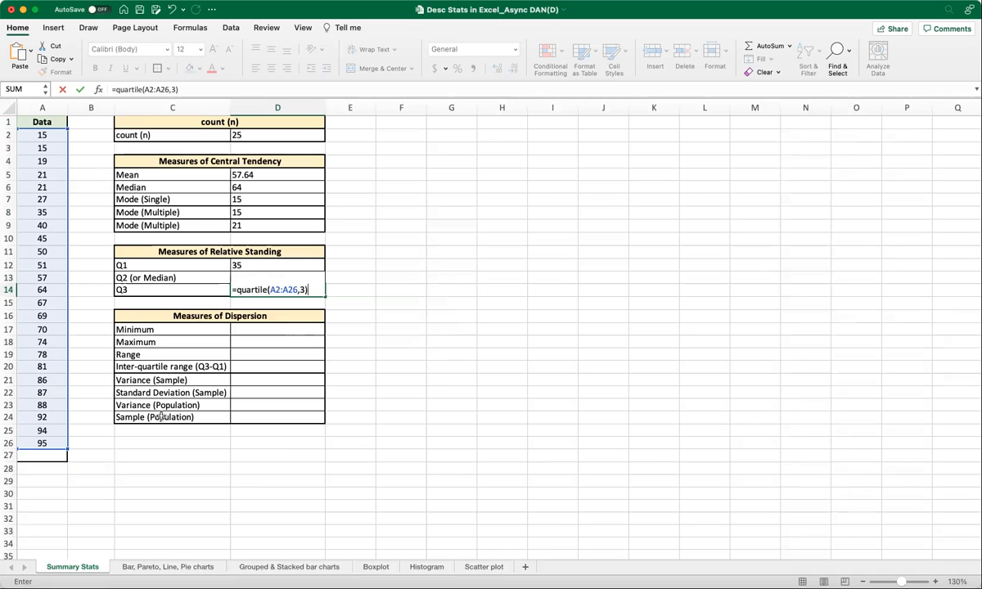
{"action": "key", "text": "Return"}
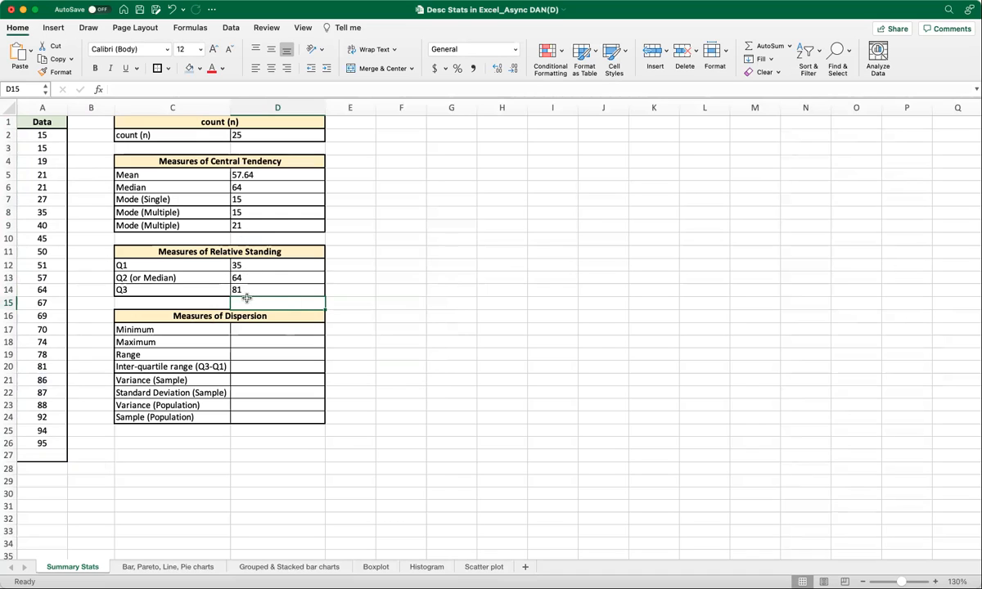
Calculate the minimum of the data in D17 with =min(A2:A26)
{"action": "left_click", "coordinate": [250, 328]}
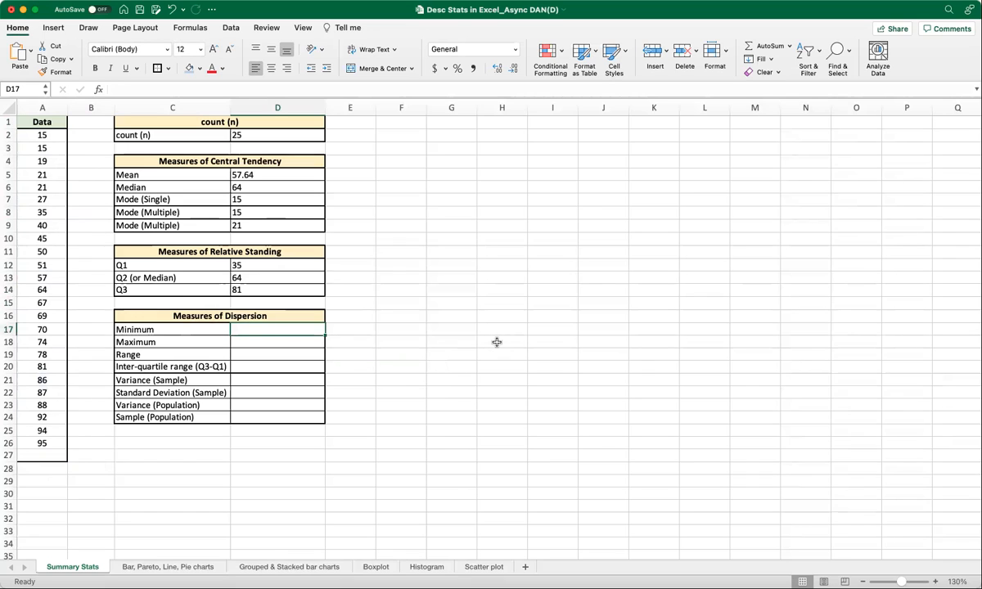
{"action": "type", "text": "=min"}
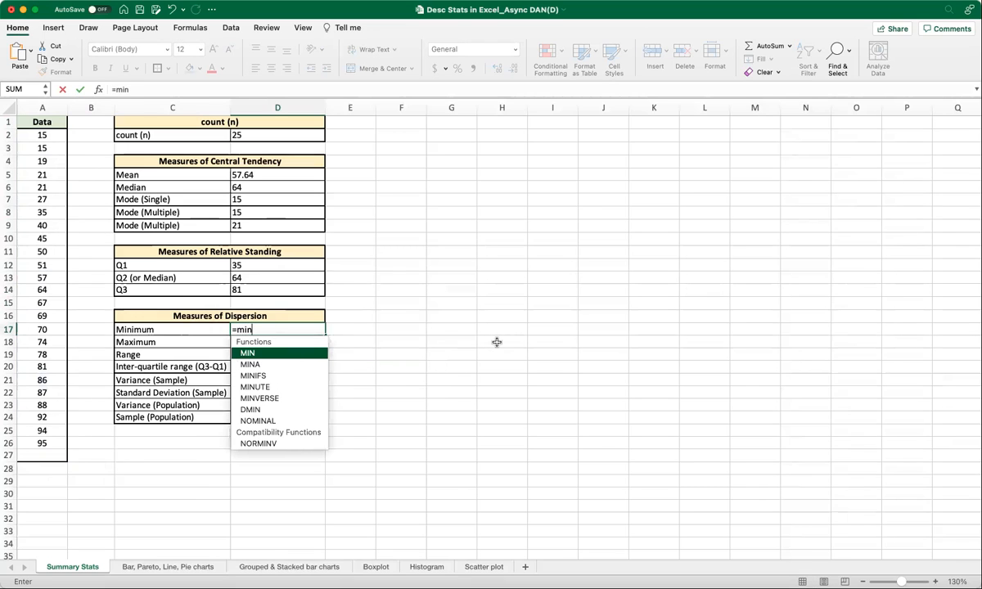
{"action": "type", "text": "("}
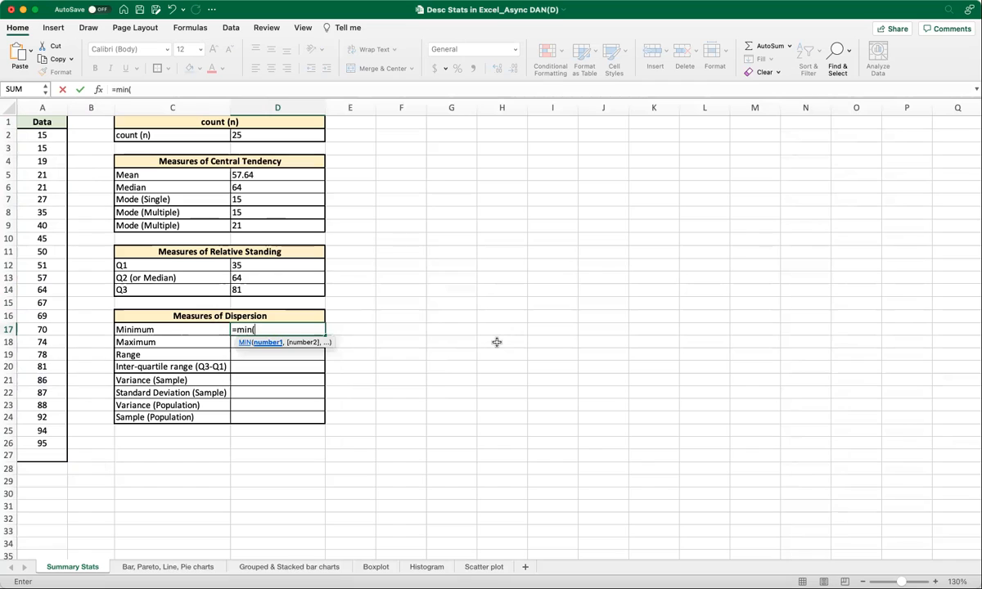
{"action": "type", "text": "A"}
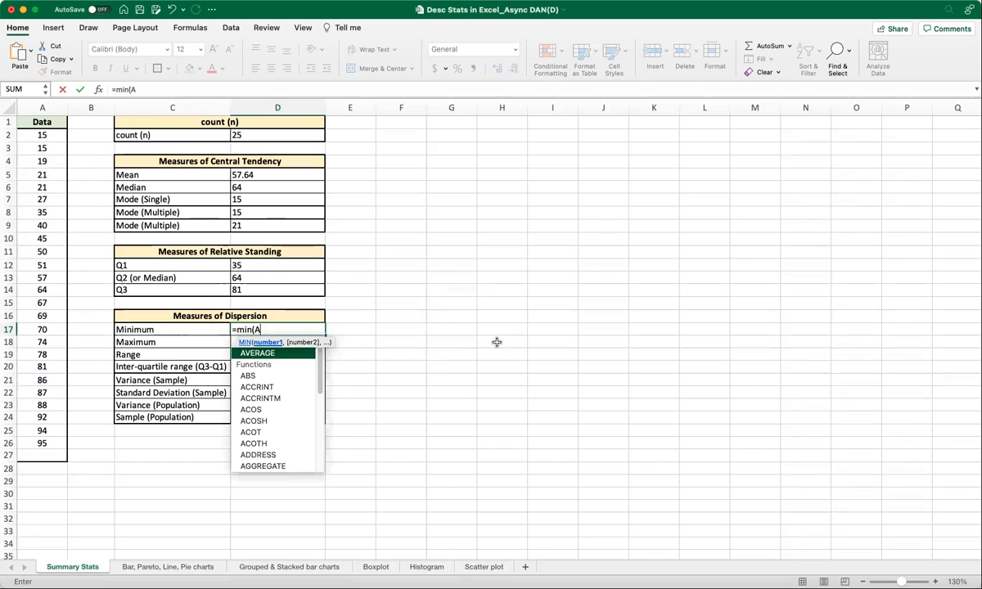
{"action": "type", "text": "2:A2"}
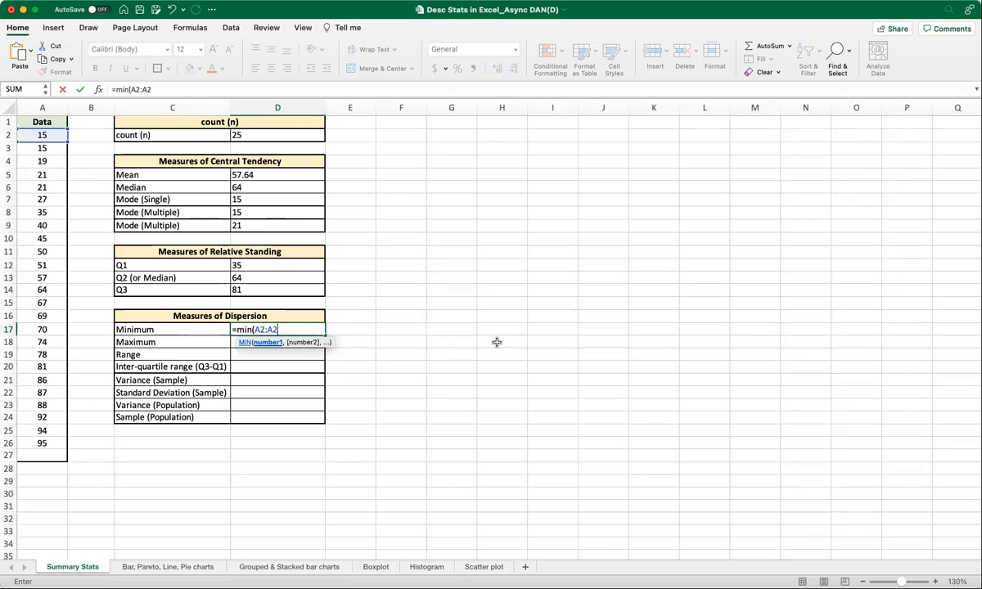
{"action": "type", "text": "6)"}
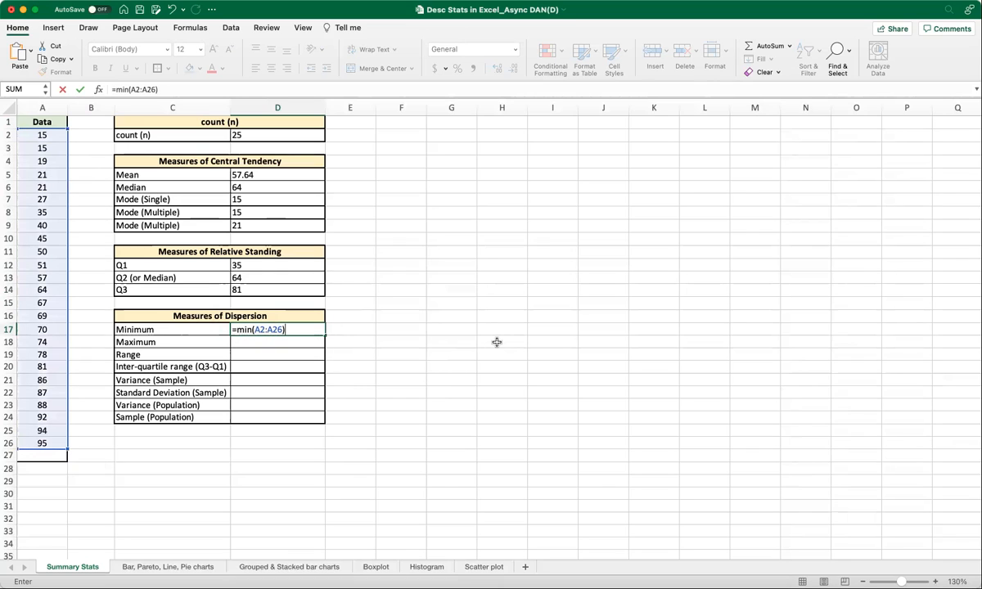
{"action": "key", "text": "Return"}
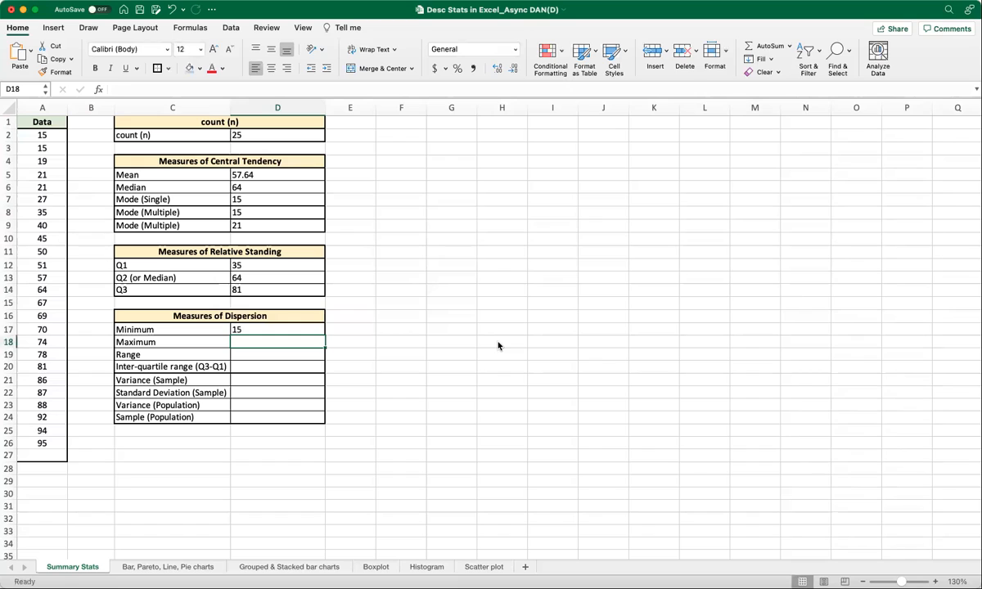
Calculate the maximum of the data in D18 with =max(A2:A26)
{"action": "type", "text": "=max"}
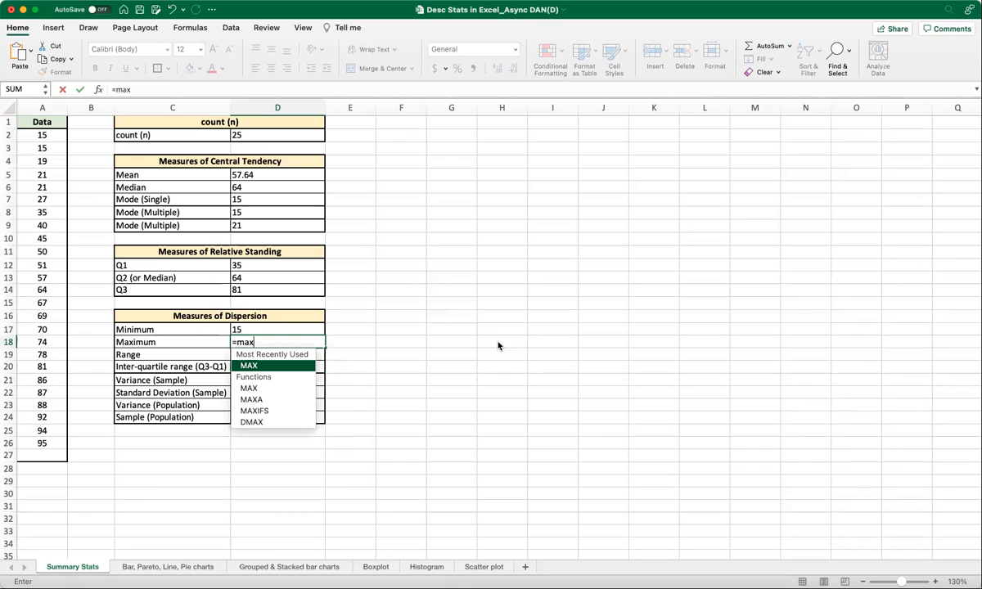
{"action": "type", "text": "("}
{"action": "left_click_drag", "start_coordinate": [49, 135], "coordinate": [59, 443]}
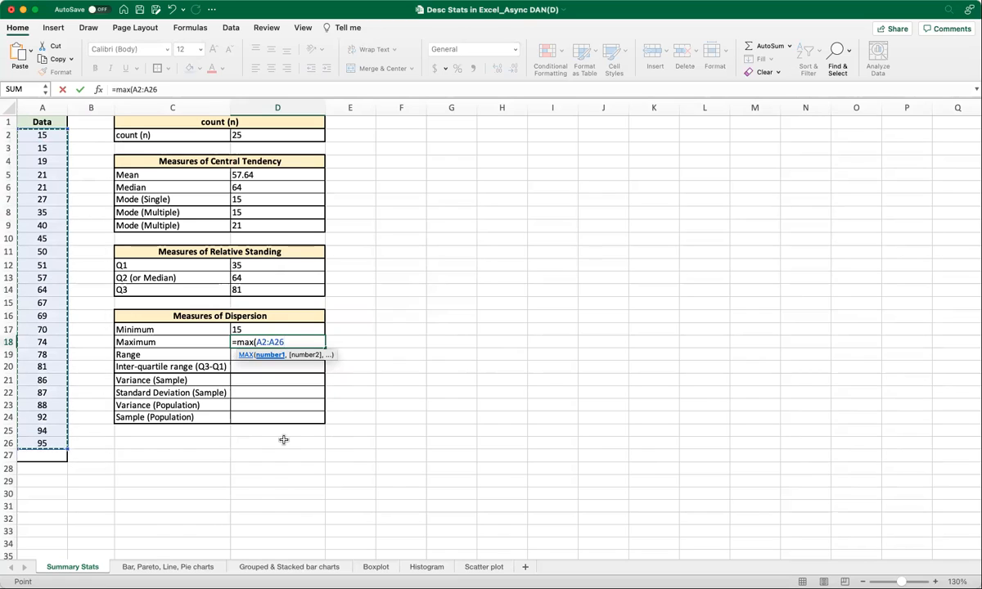
{"action": "type", "text": ")"}
{"action": "key", "text": "Return"}
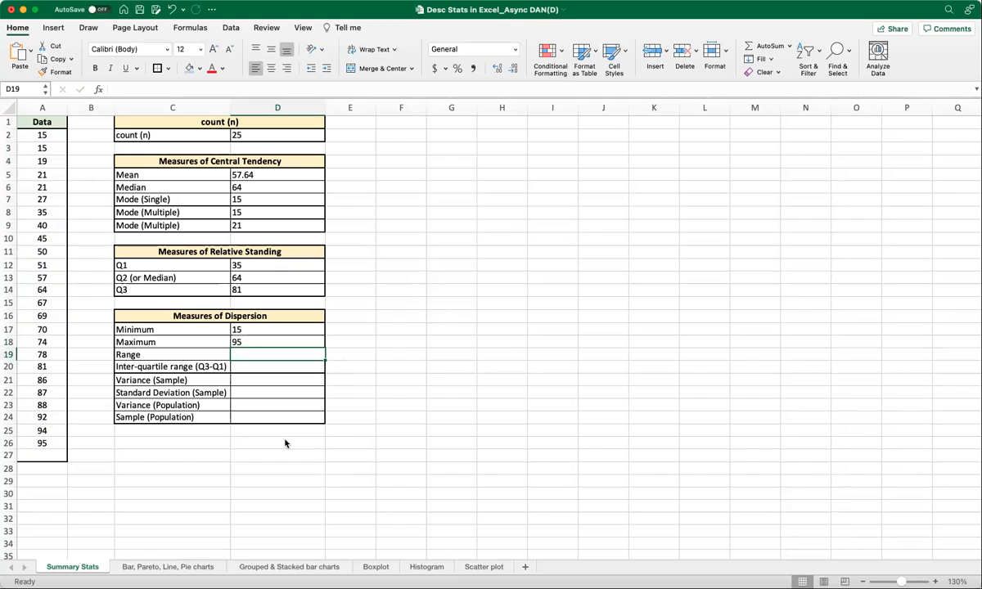
Calculate the range in D19 by subtracting the minimum from the maximum with =D18-D17
{"action": "type", "text": "="}
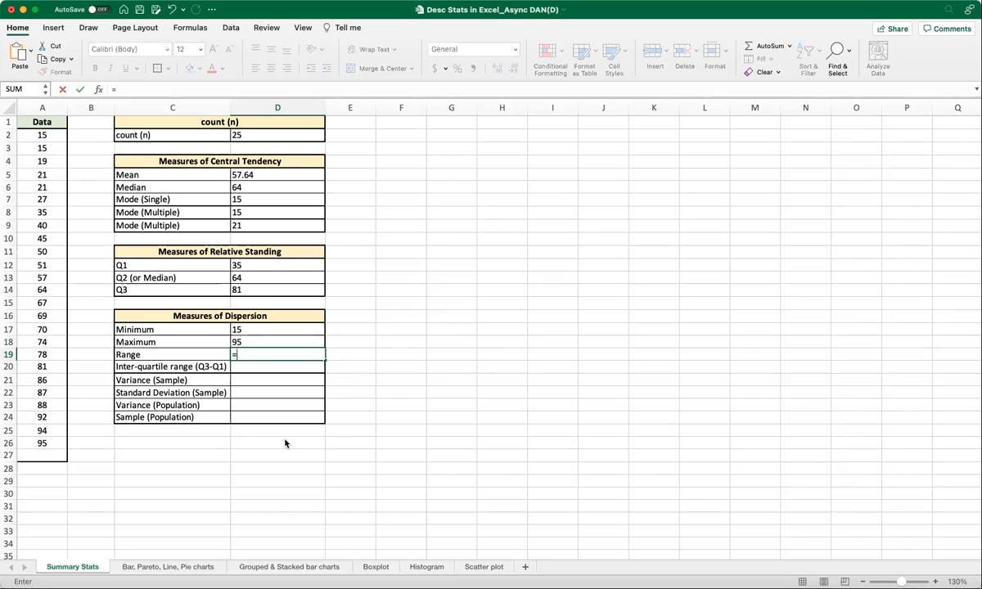
{"action": "key", "text": "Up"}
{"action": "type", "text": "-"}
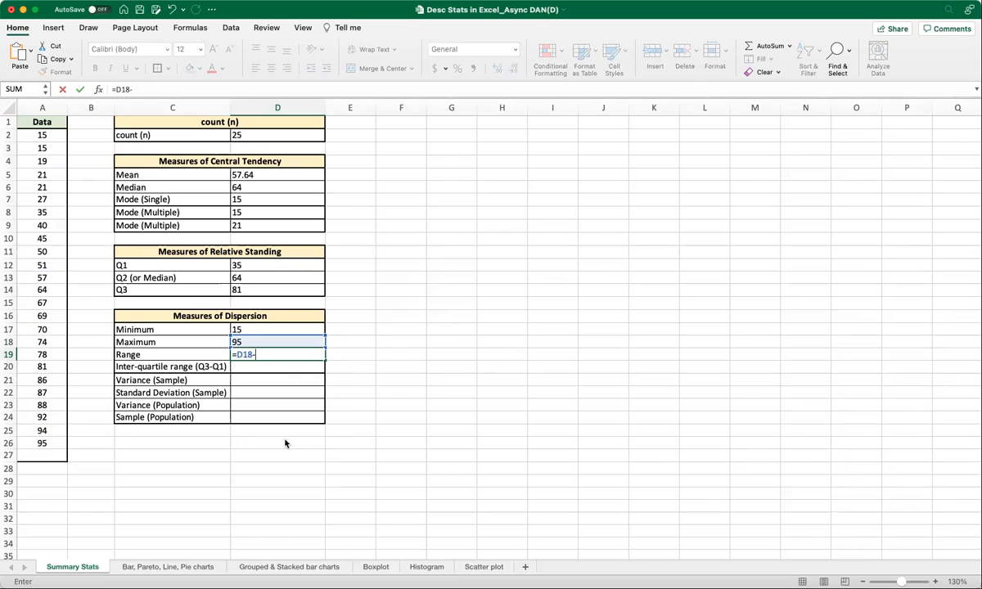
{"action": "key", "text": "Up"}
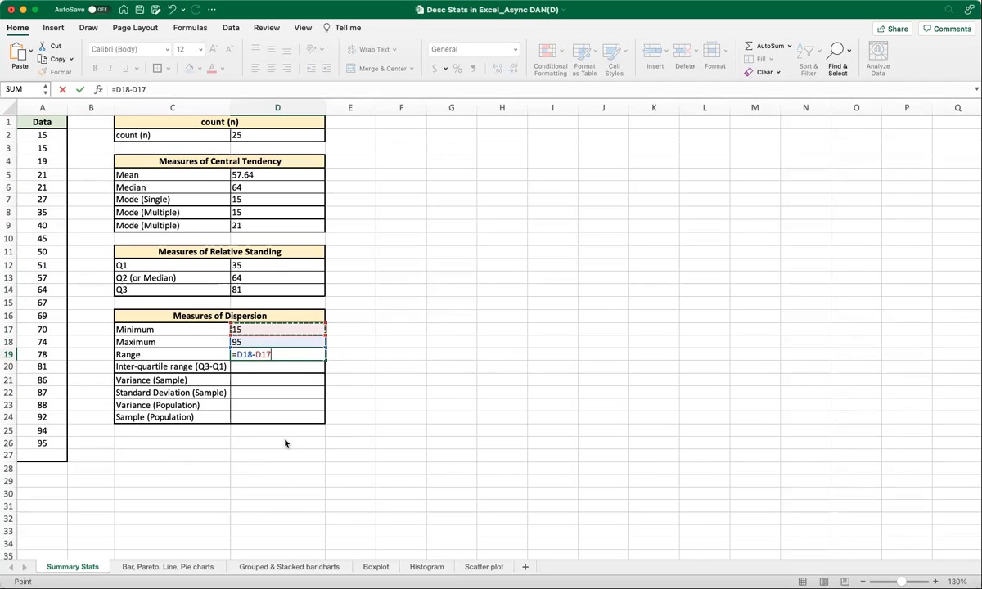
{"action": "key", "text": "Return"}
Replace the range formula in D19 with =max(A2:A26)-min(A2:A26), calculated directly from the data
{"action": "key", "text": "Up"}
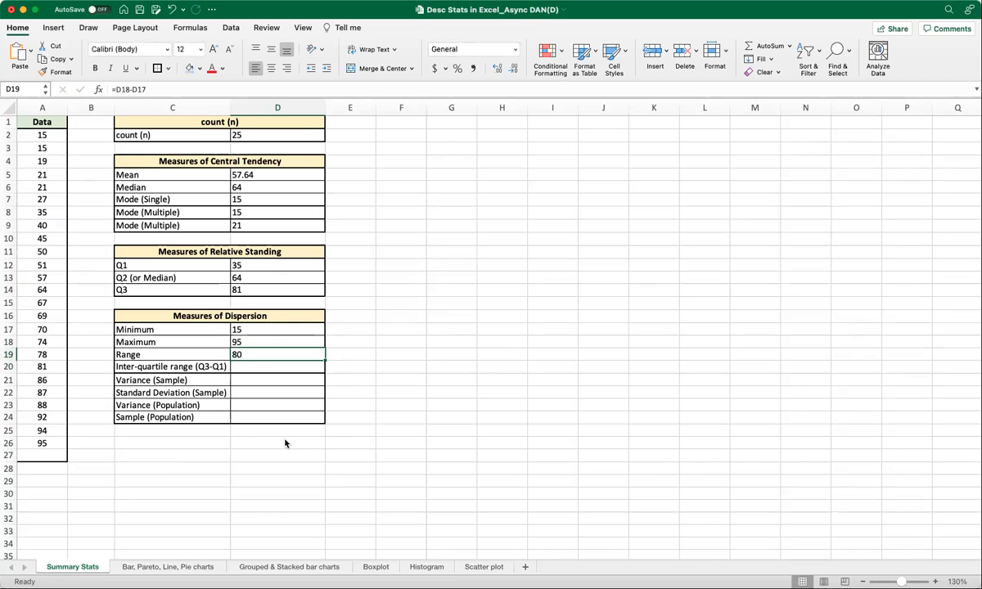
{"action": "type", "text": "=max("}
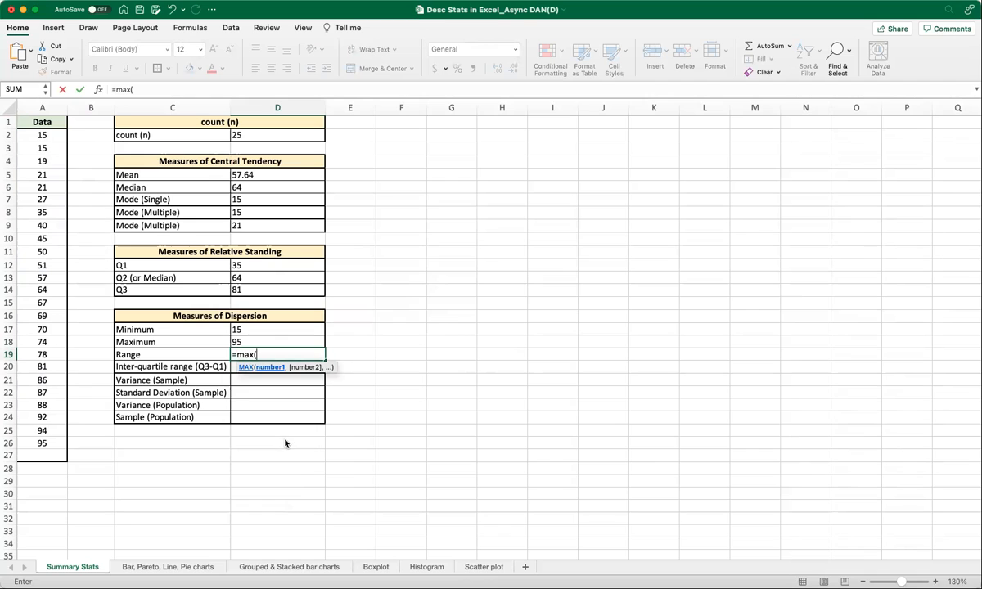
{"action": "left_click_drag", "start_coordinate": [41, 136], "coordinate": [42, 443]}
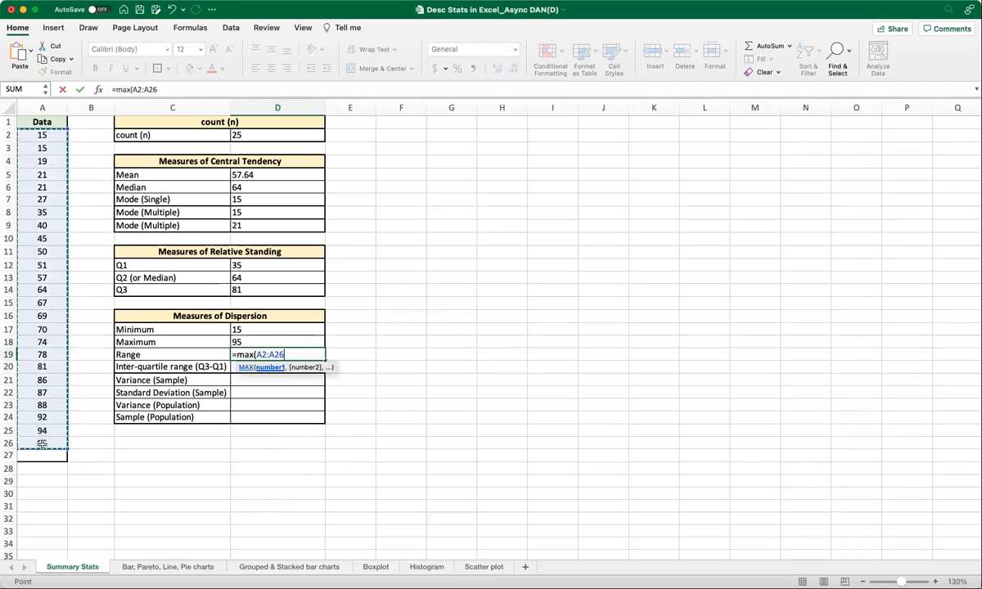
{"action": "type", "text": ")-min"}
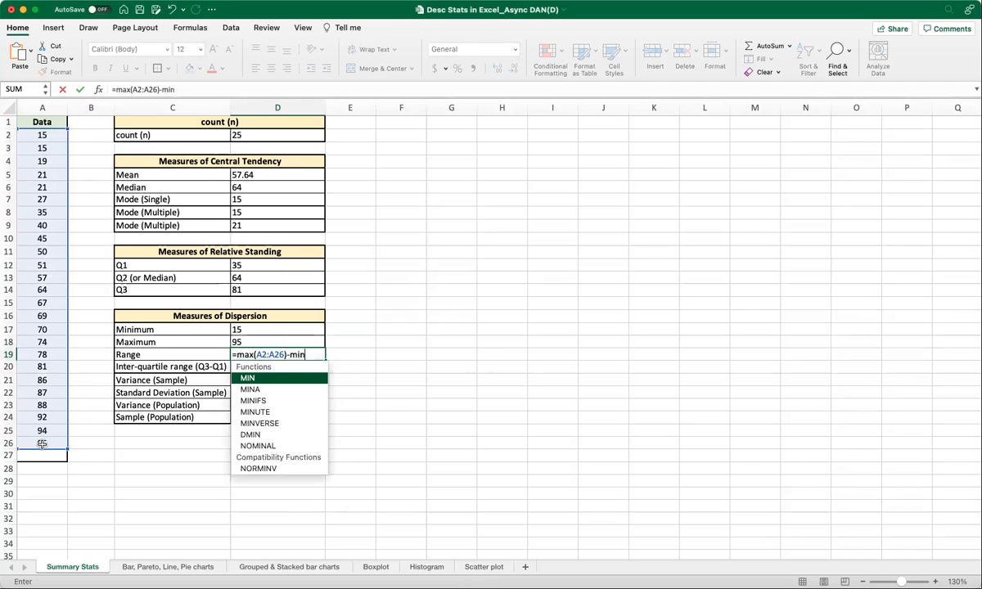
{"action": "type", "text": "("}
{"action": "left_click_drag", "start_coordinate": [54, 133], "coordinate": [54, 443]}
{"action": "type", "text": ")"}
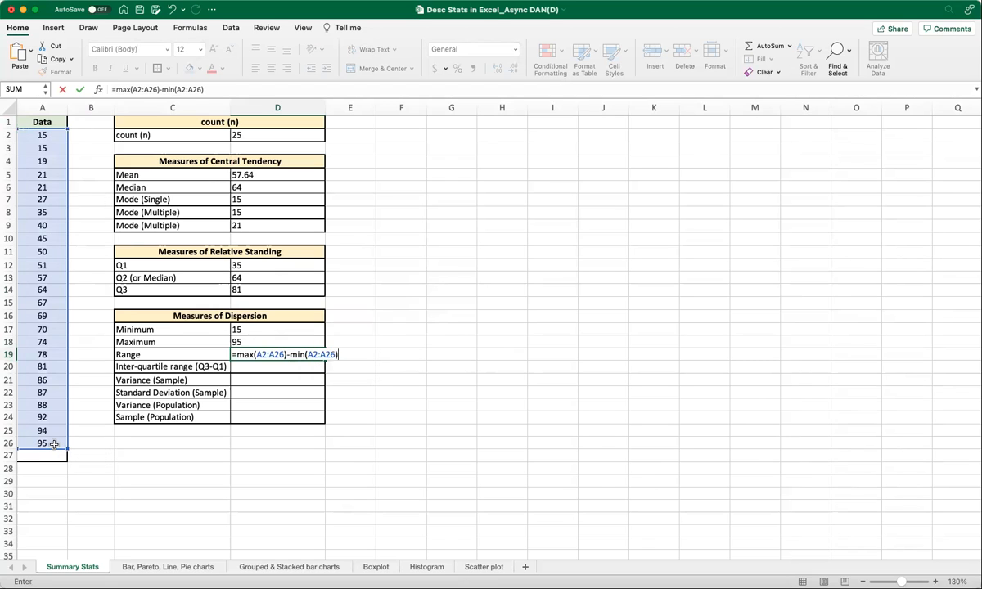
{"action": "key", "text": "Return"}
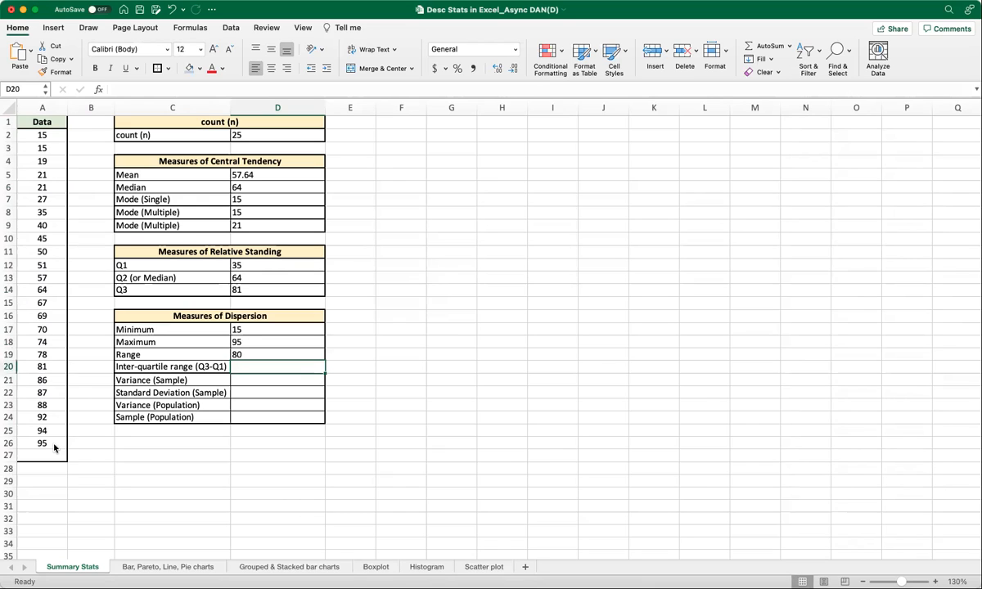
Calculate the inter-quartile range in D20 by subtracting Q1 from Q3 with =D14-D12
{"action": "type", "text": "="}
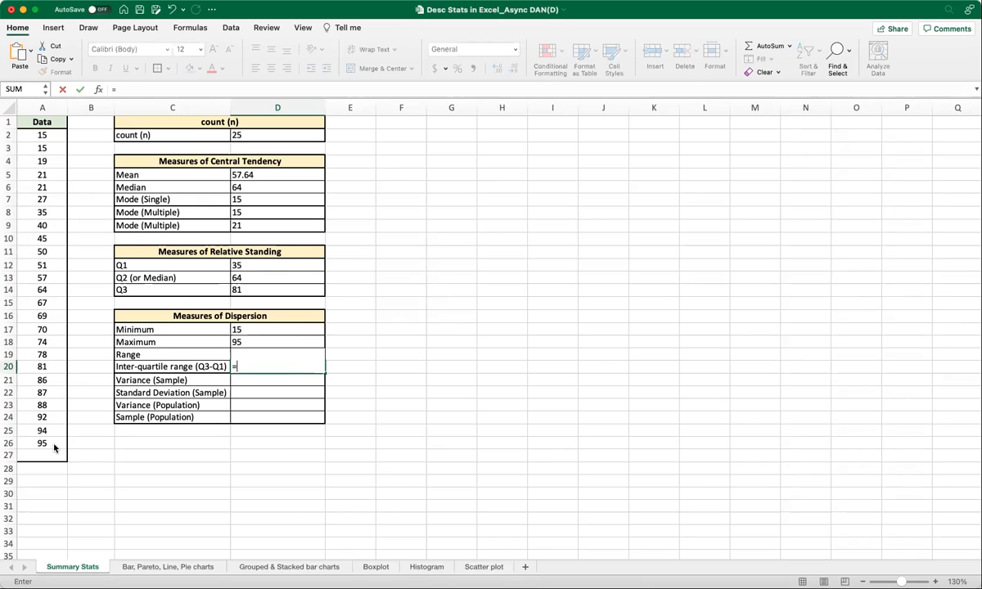
{"action": "left_click", "coordinate": [264, 292]}
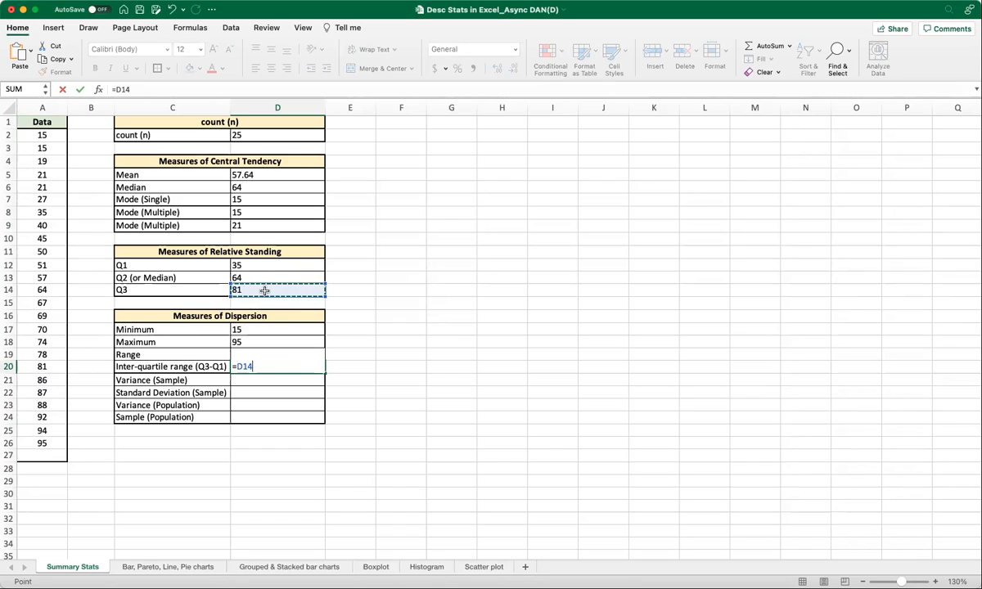
{"action": "type", "text": "-"}
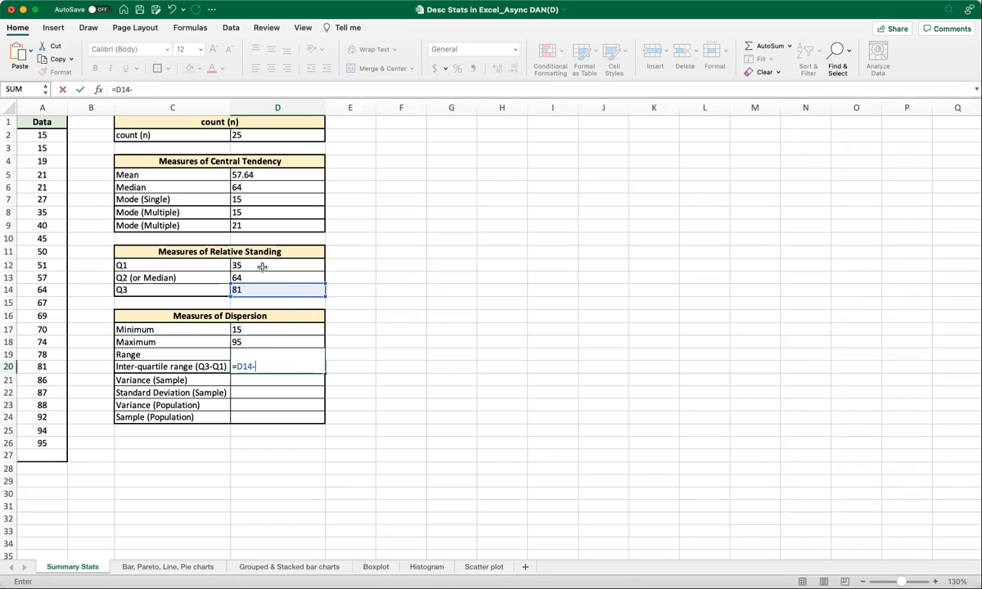
{"action": "left_click", "coordinate": [262, 267]}
{"action": "key", "text": "Return"}
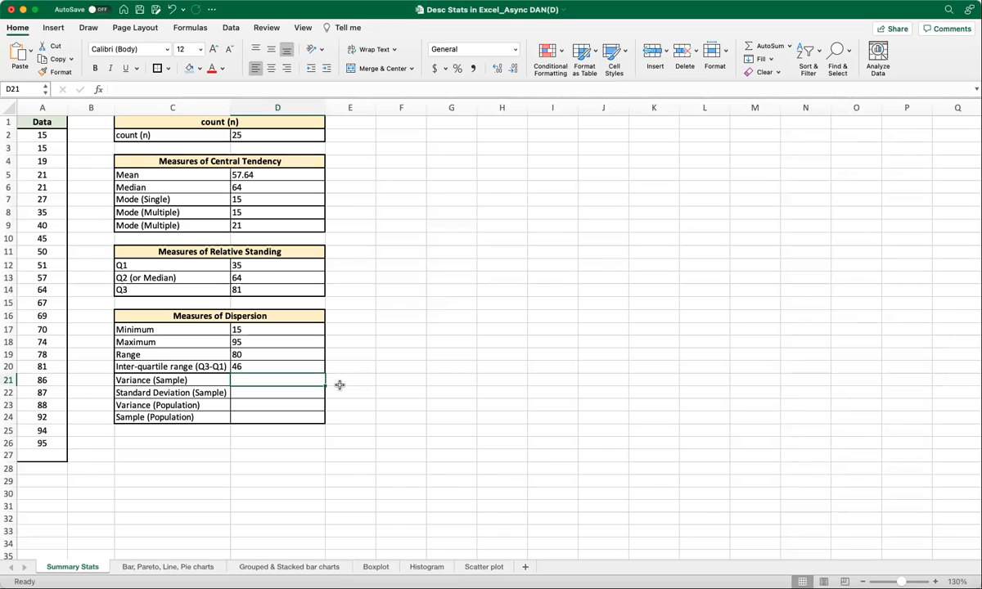
Calculate the sample variance of the data in D21 with =var.s(A2:A26)
{"action": "type", "text": "=var"}
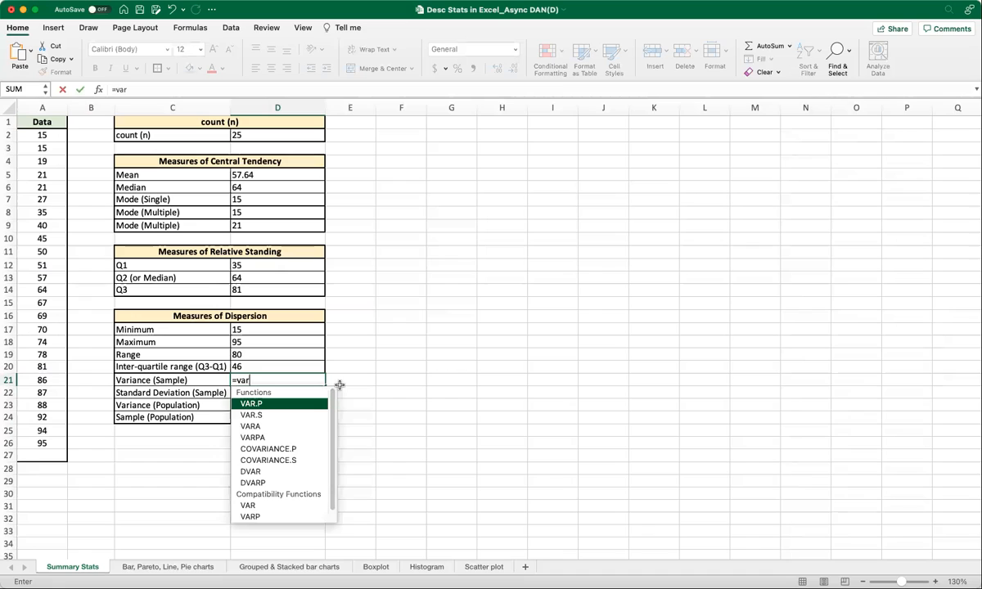
{"action": "type", "text": "."}
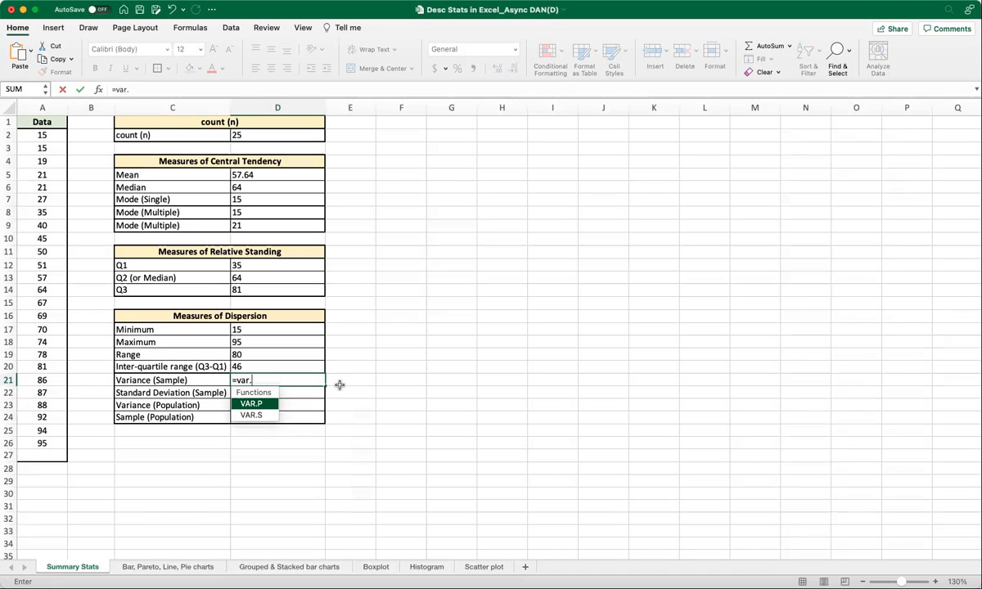
{"action": "key", "text": "BackSpace"}
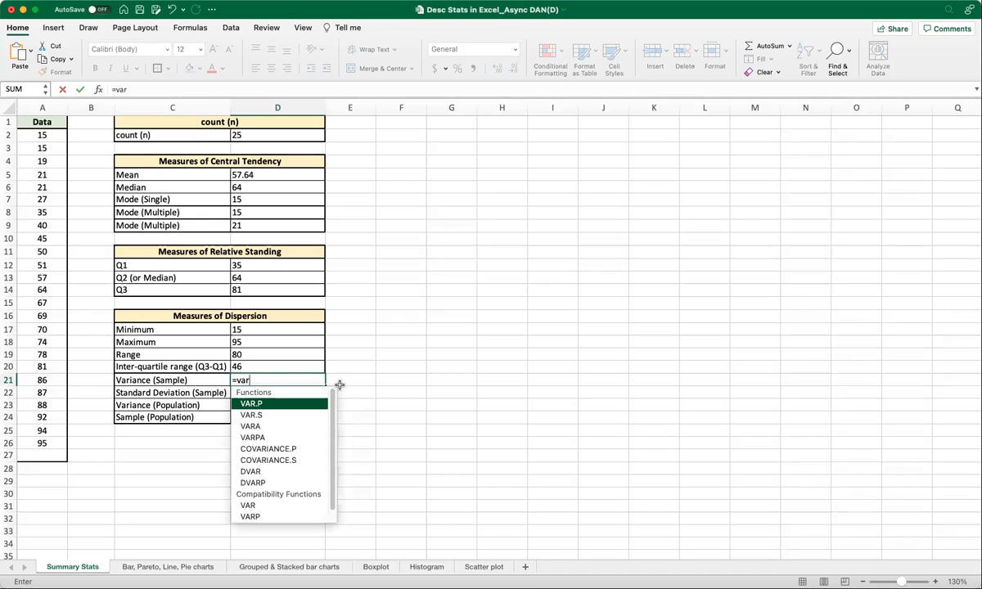
{"action": "type", "text": "."}
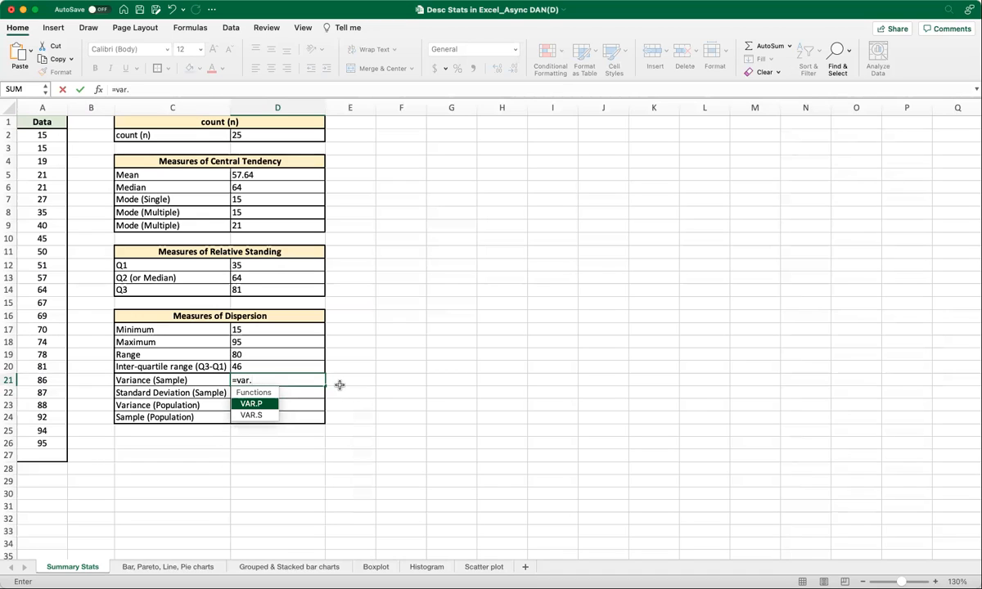
{"action": "left_click", "coordinate": [269, 415]}
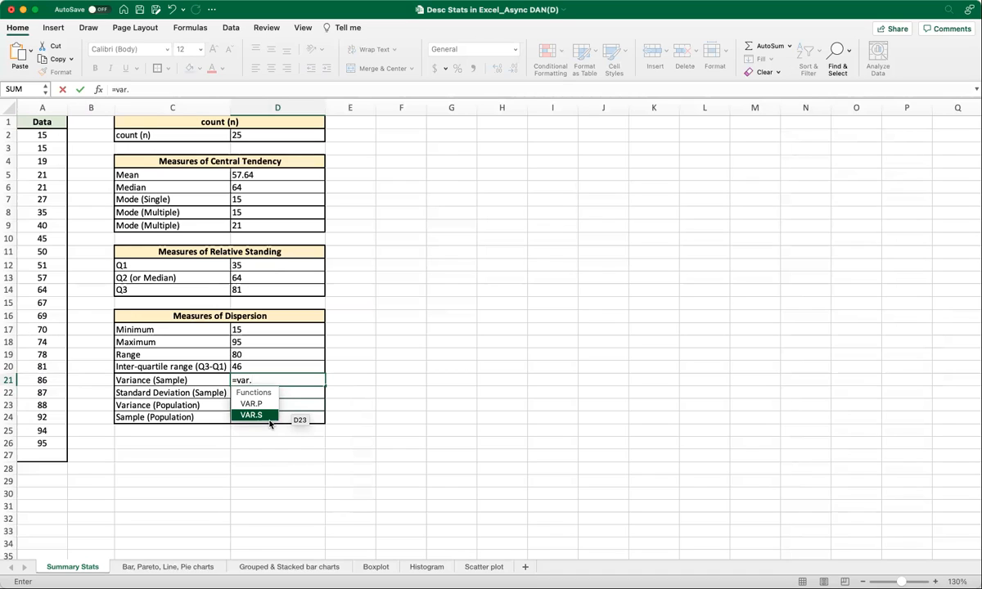
{"action": "type", "text": "s"}
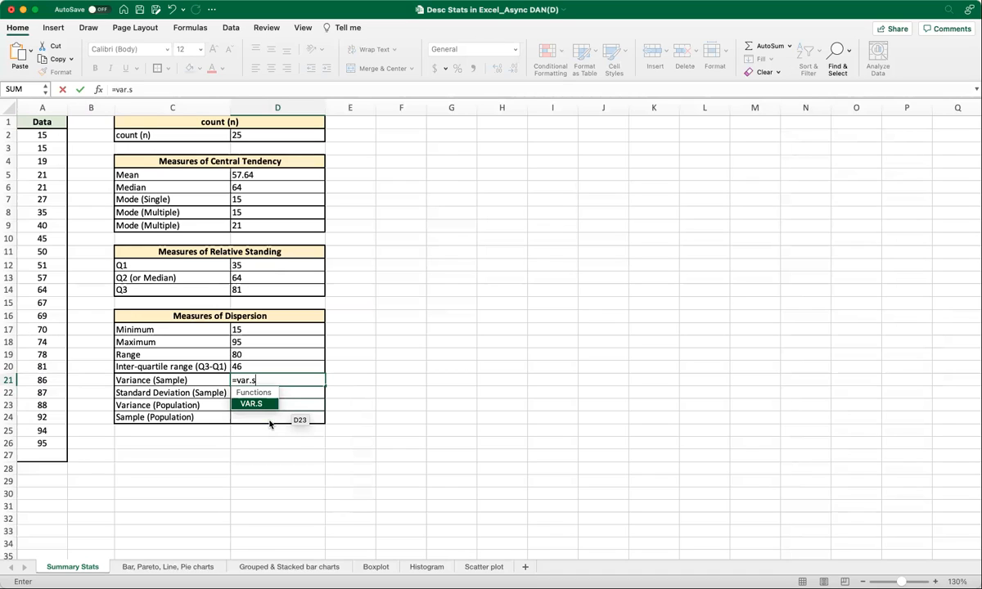
{"action": "type", "text": "("}
{"action": "left_click_drag", "start_coordinate": [45, 136], "coordinate": [51, 442]}
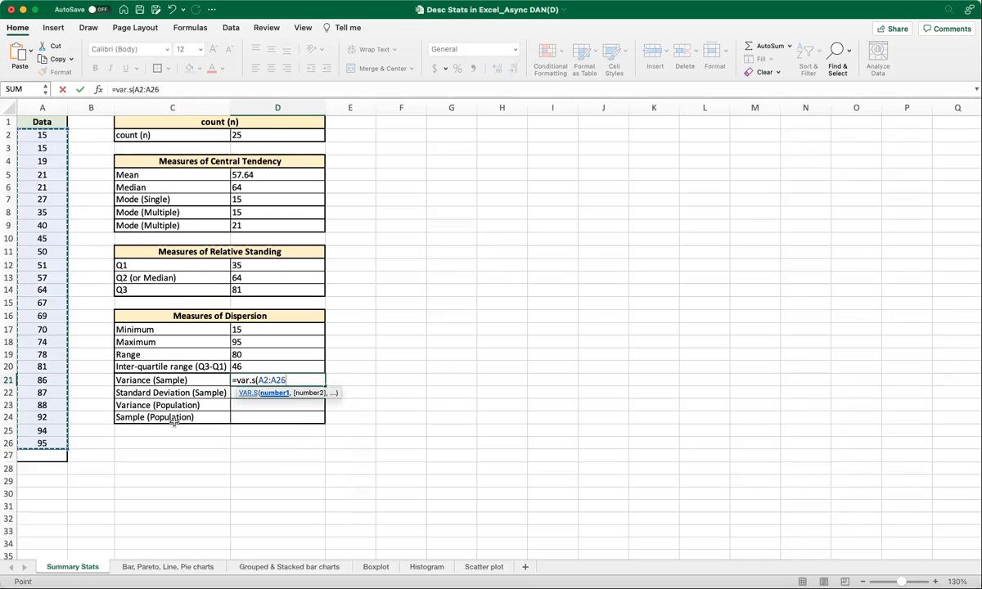
{"action": "type", "text": ")"}
{"action": "key", "text": "Return"}
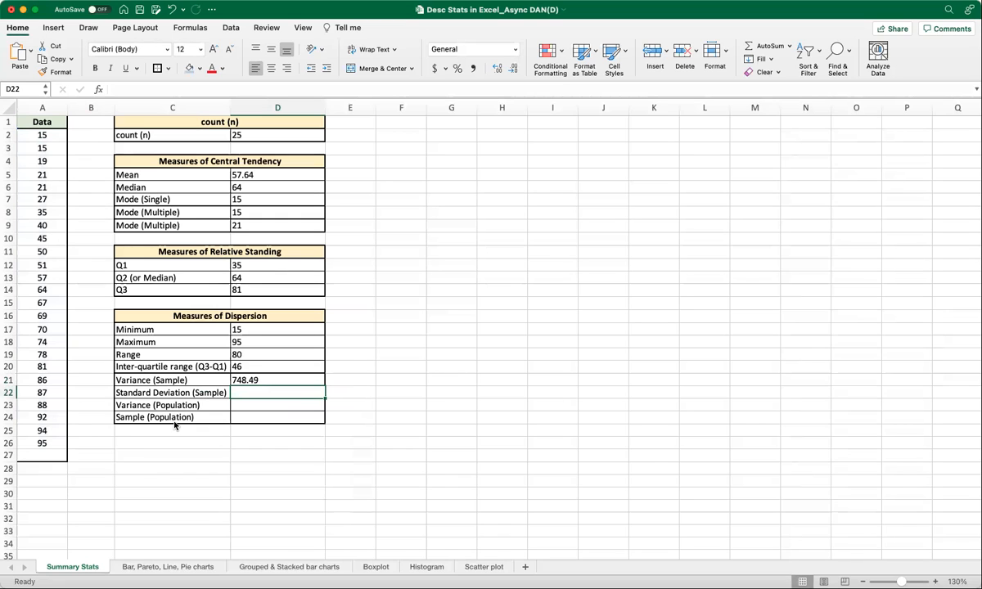
Calculate the sample standard deviation of the data in D22 with =stdev.s(A2:A26)
{"action": "type", "text": "="}
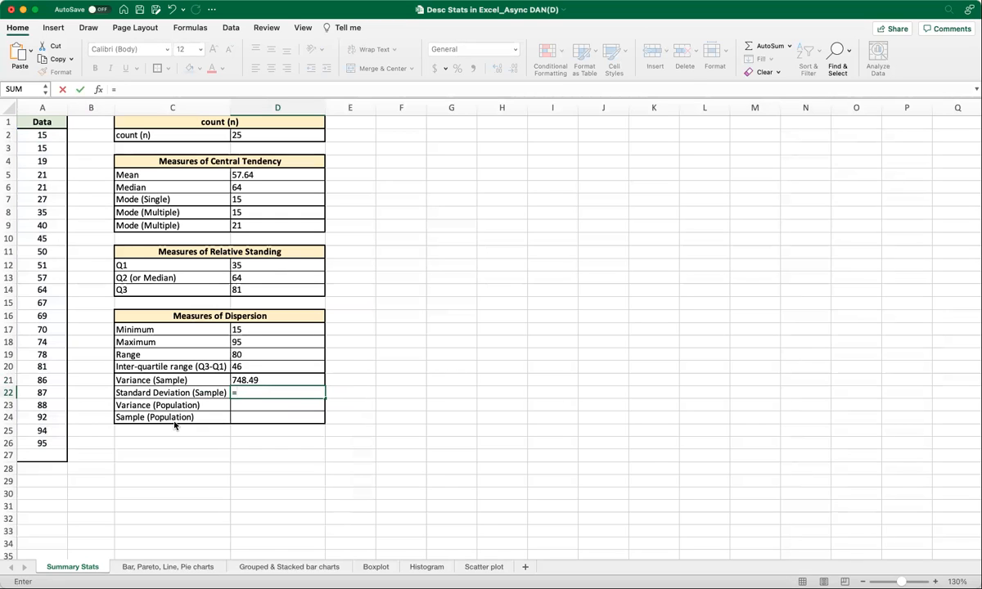
{"action": "type", "text": "st"}
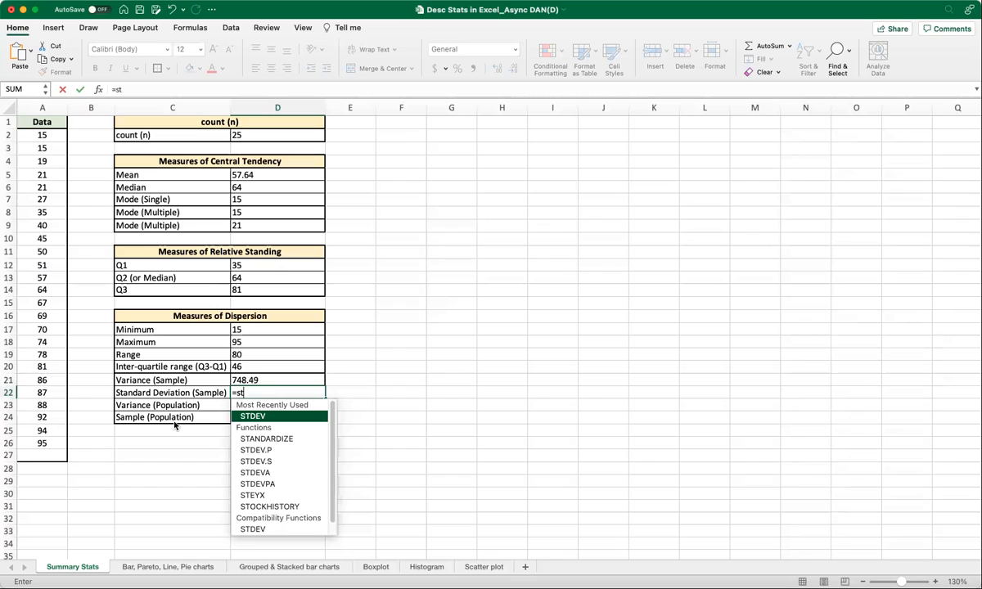
{"action": "type", "text": "d"}
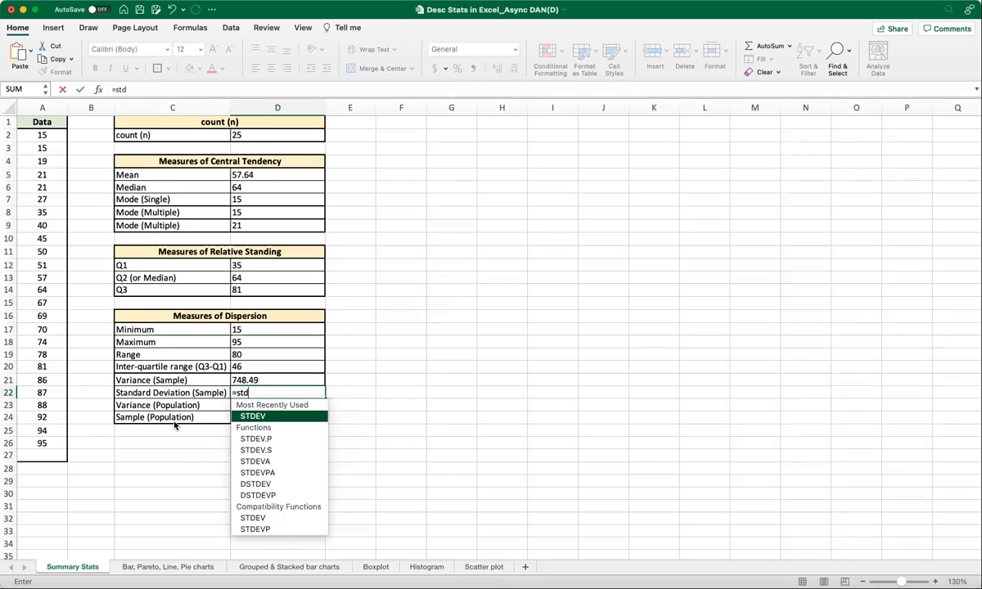
{"action": "type", "text": "ev.s"}
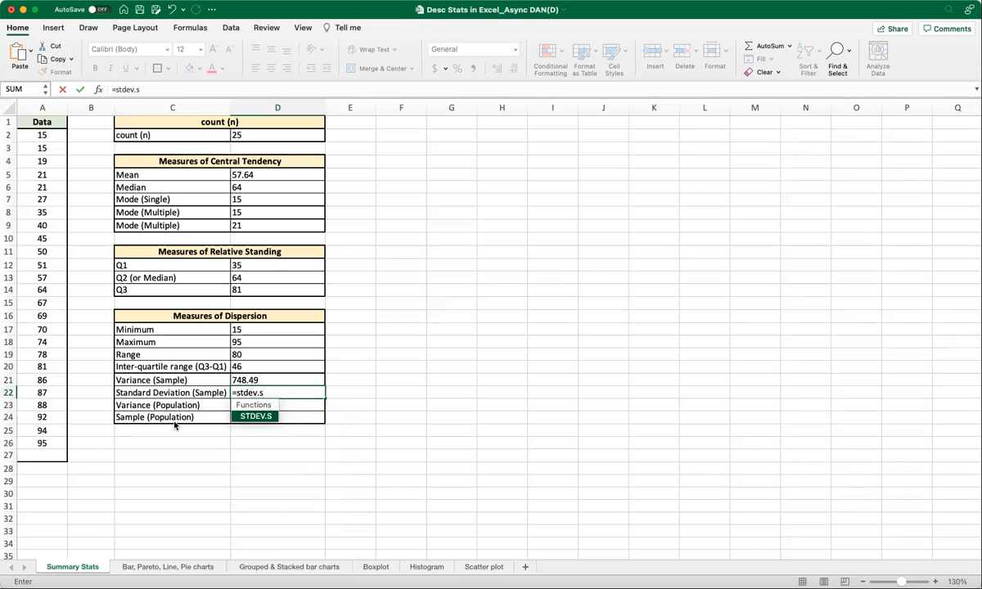
{"action": "type", "text": "("}
{"action": "left_click_drag", "start_coordinate": [41, 135], "coordinate": [45, 443]}
{"action": "type", "text": ")"}
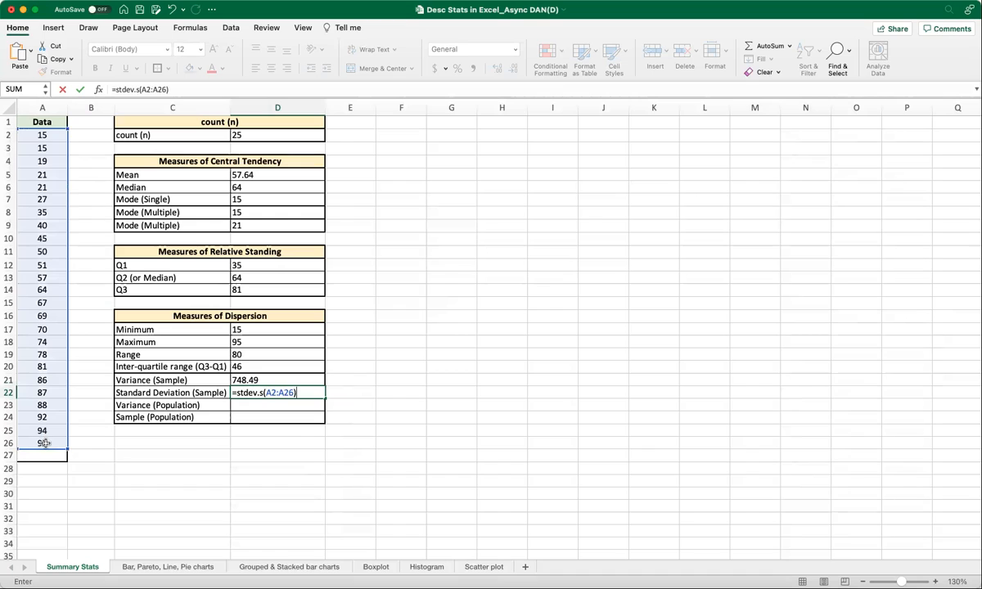
{"action": "key", "text": "Return"}
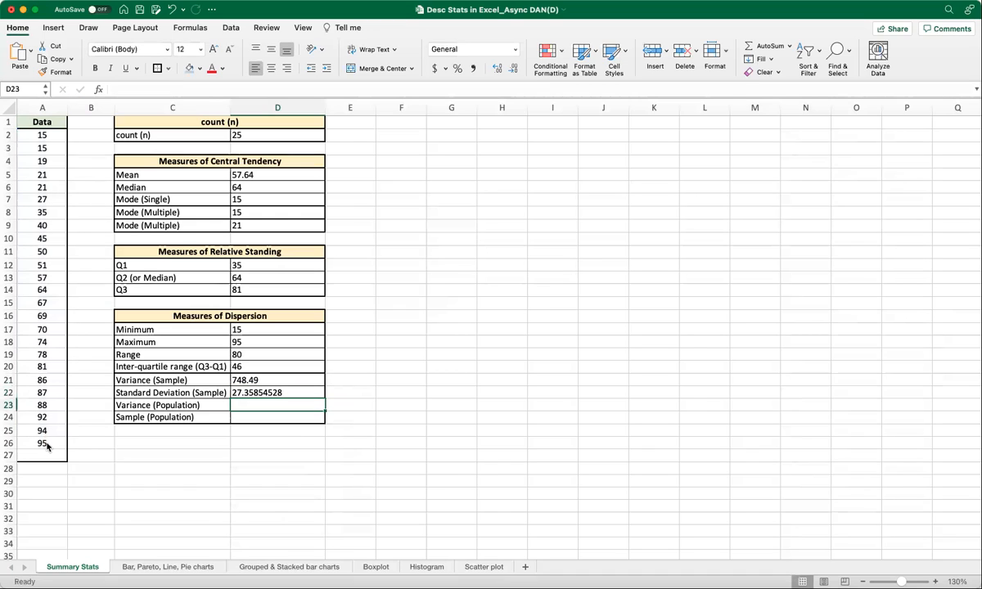
Cross-check the sample standard deviation in E22 by taking the square root of the sample variance with =sqrt(D21)
{"action": "key", "text": "Up"}
{"action": "key", "text": "Right"}
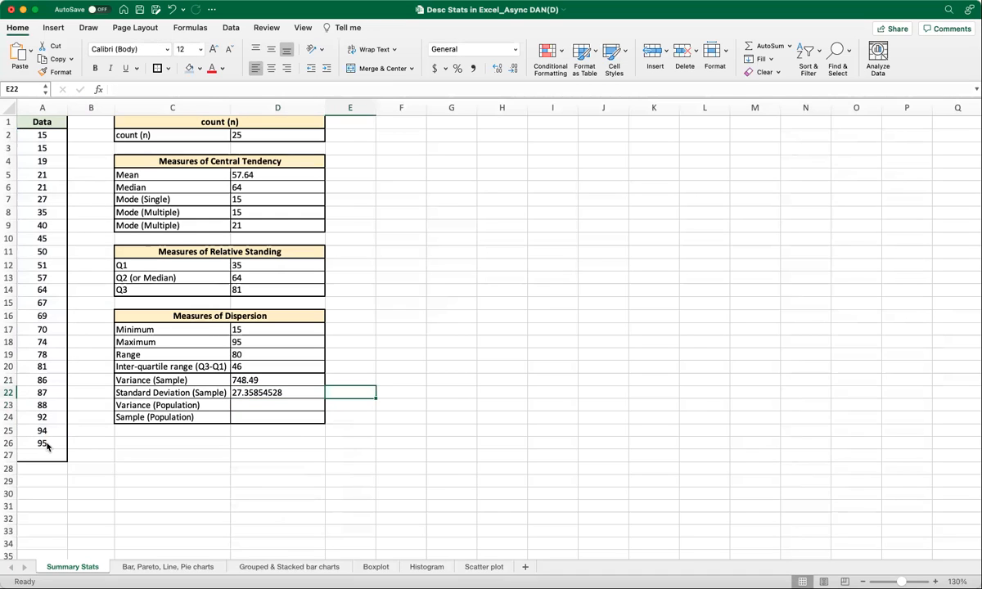
{"action": "type", "text": "=s"}
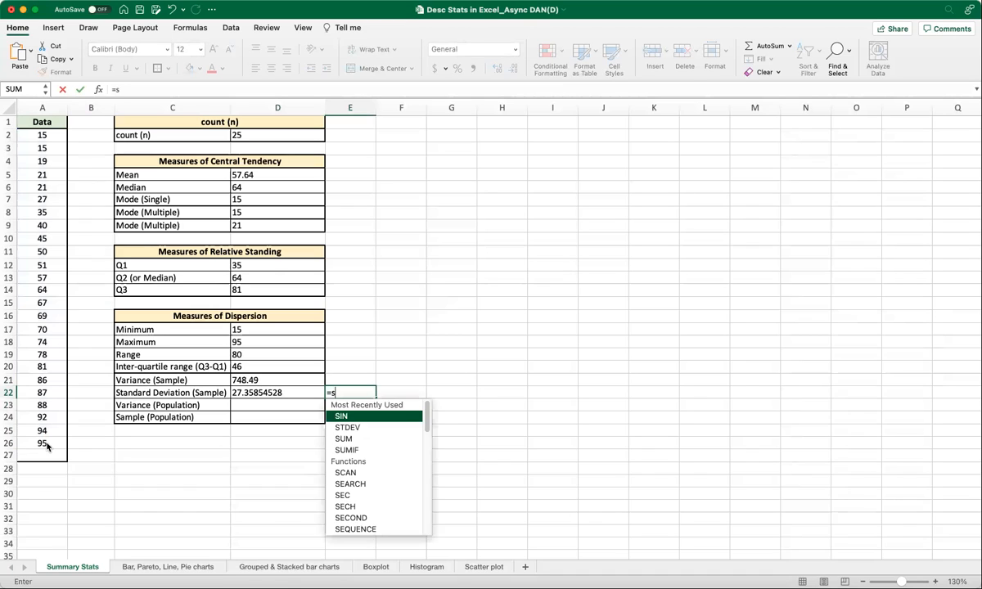
{"action": "type", "text": "qrt("}
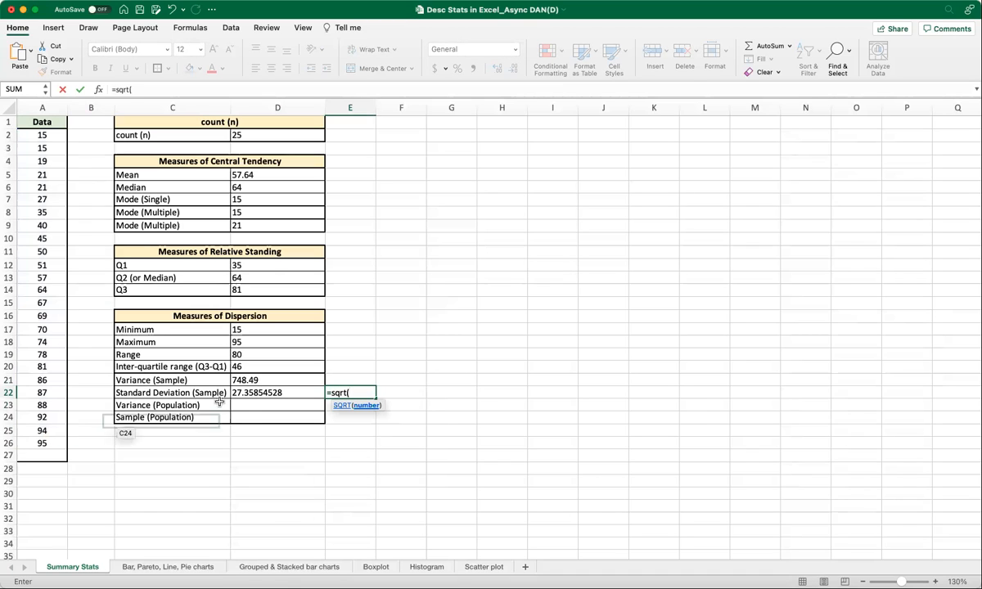
{"action": "left_click", "coordinate": [269, 384]}
{"action": "type", "text": ")"}
{"action": "key", "text": "Return"}
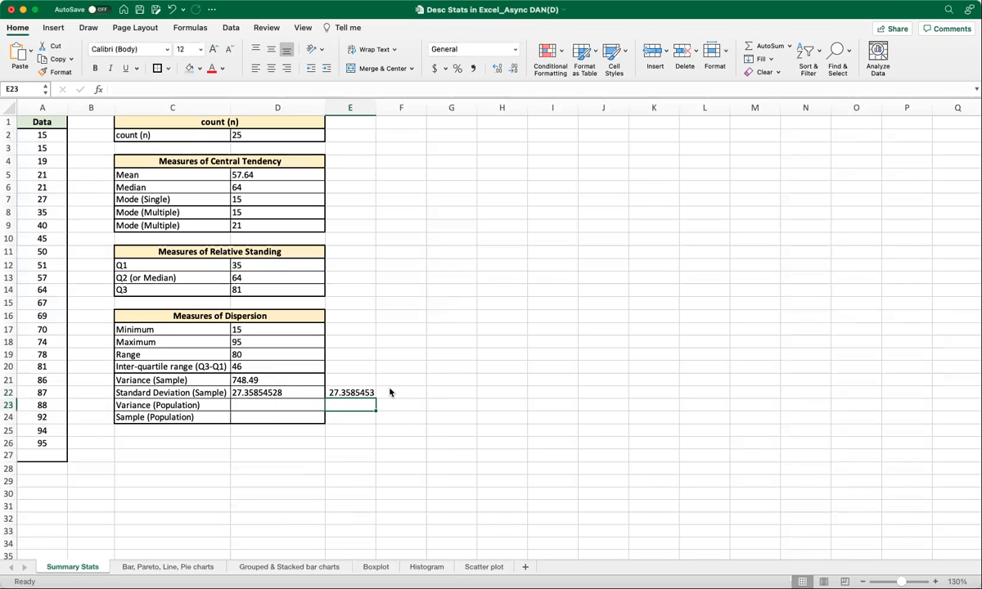
{"action": "key", "text": "Left"}
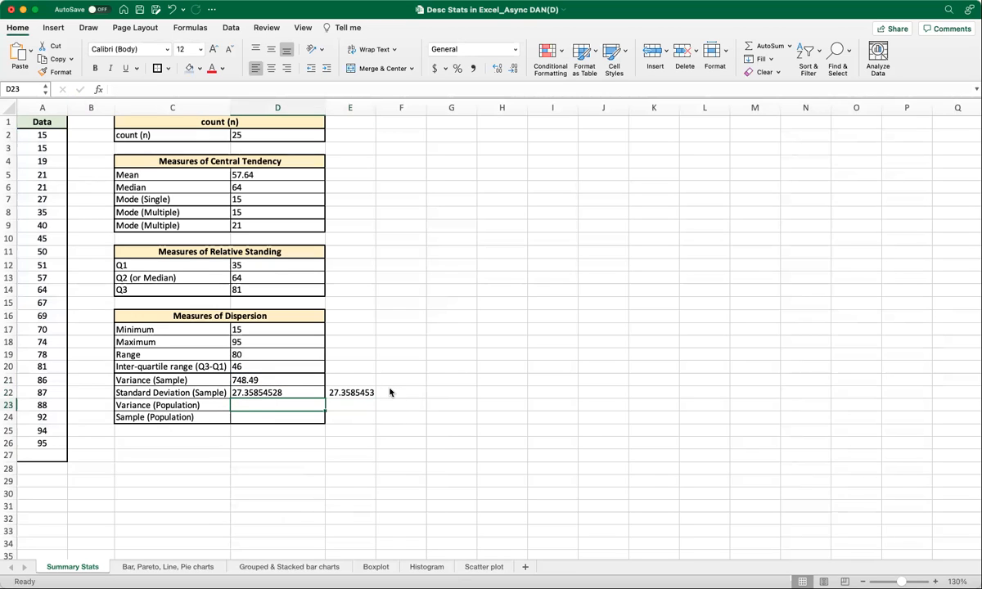
{"action": "type", "text": "="}
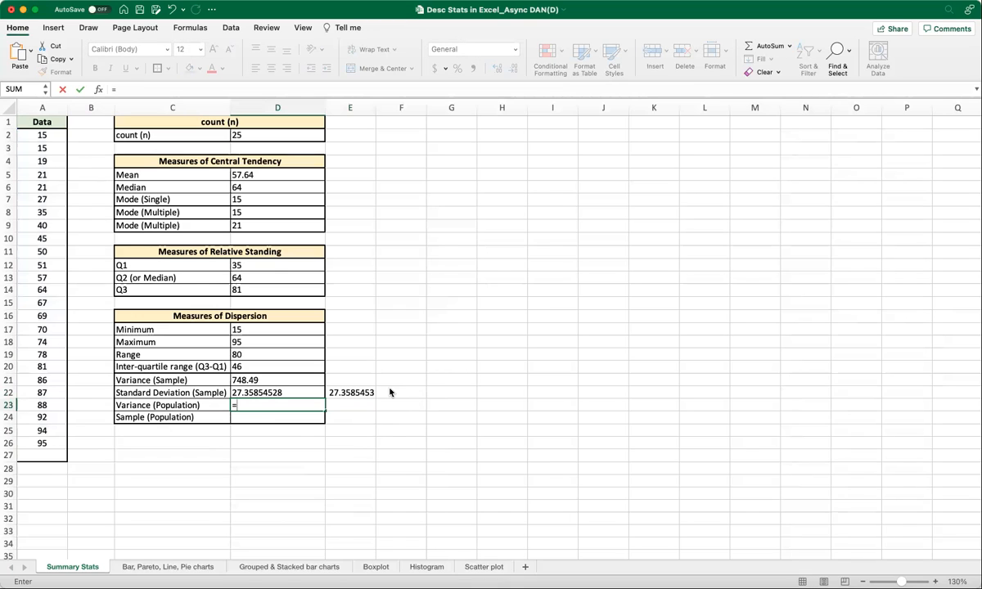
{"action": "type", "text": "var.p"}
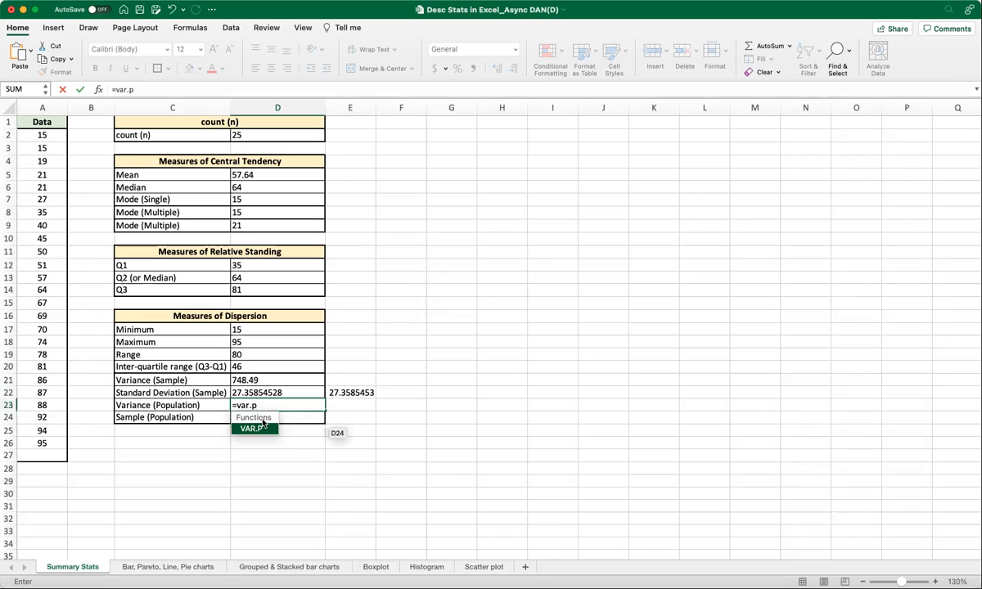
{"action": "key", "text": "BackSpace"}
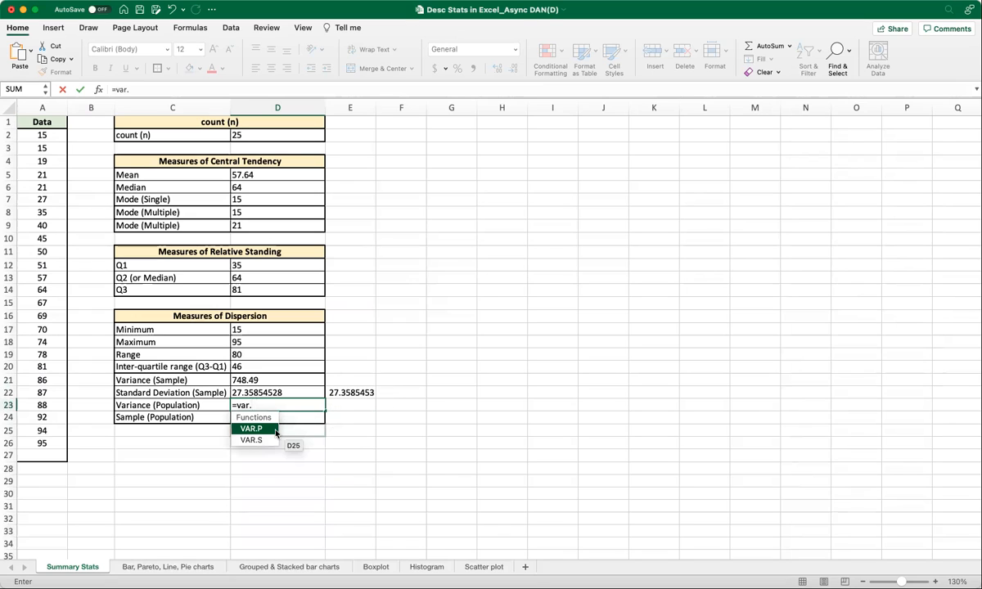
{"action": "key", "text": "Return"}
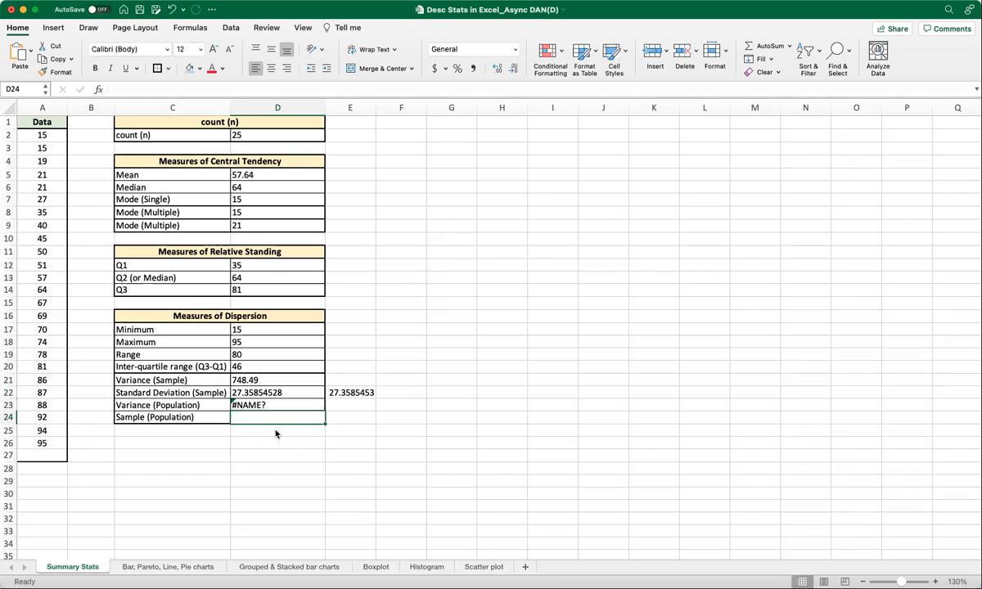
{"action": "key", "text": "Up"}
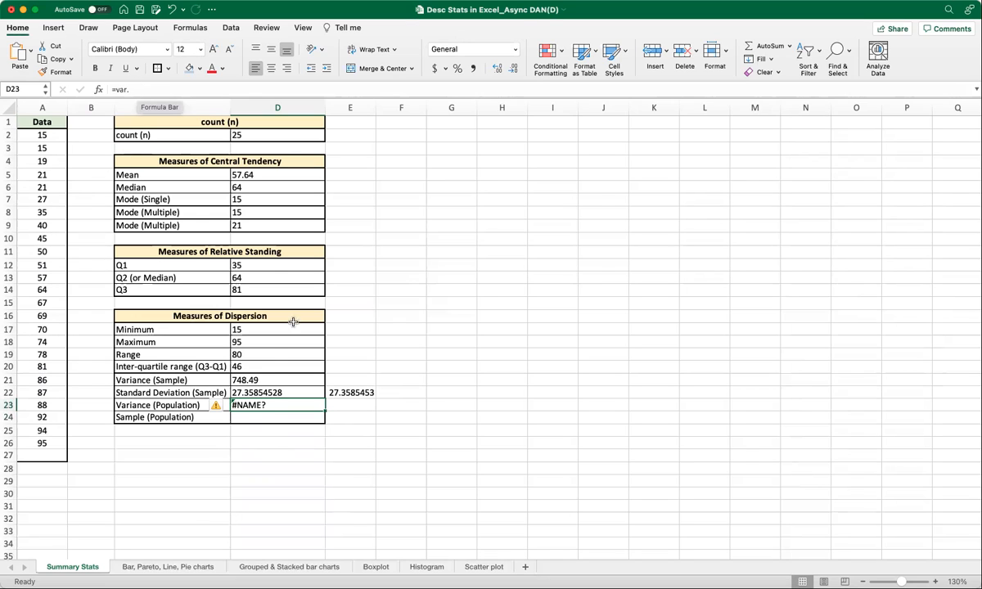
{"action": "type", "text": "var.p"}
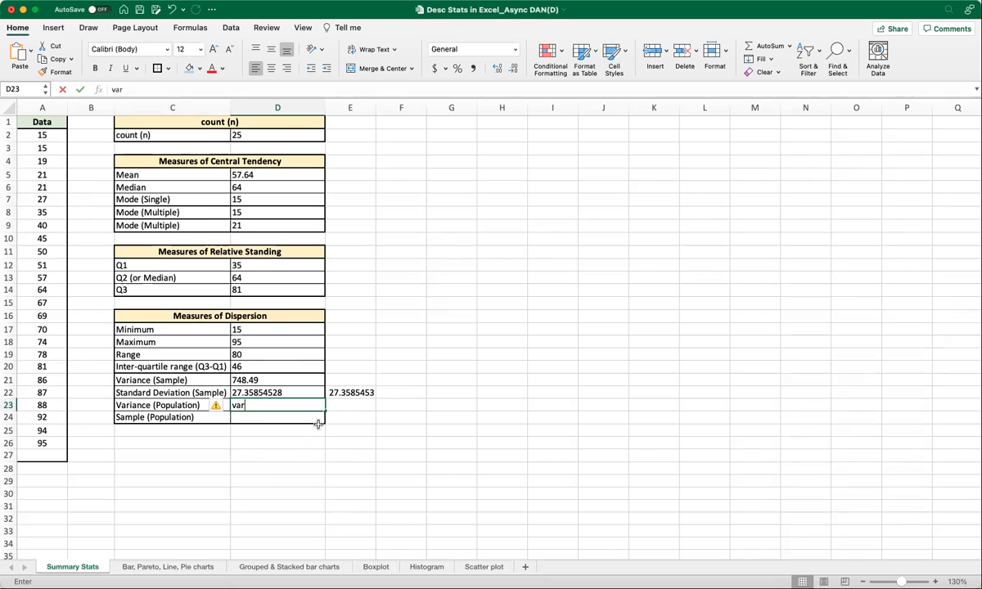
{"action": "key", "text": "BackSpace"}
{"action": "key", "text": "BackSpace"}
{"action": "key", "text": "BackSpace"}
{"action": "key", "text": "BackSpace"}
{"action": "key", "text": "BackSpace"}
Calculate the population variance of the data in D23 with =var.p(A2:A26)
{"action": "type", "text": "=v"}
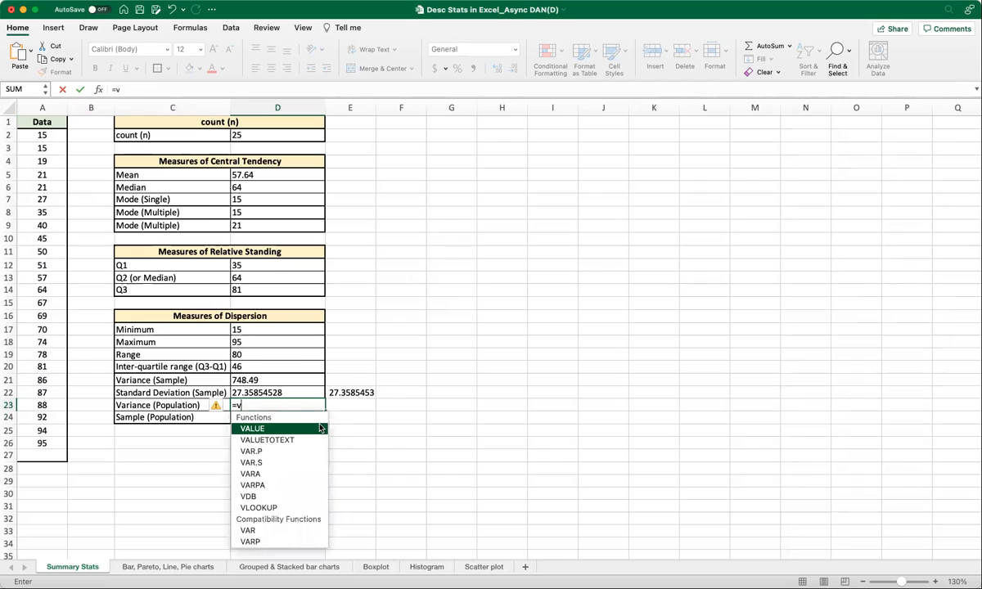
{"action": "type", "text": "ar"}
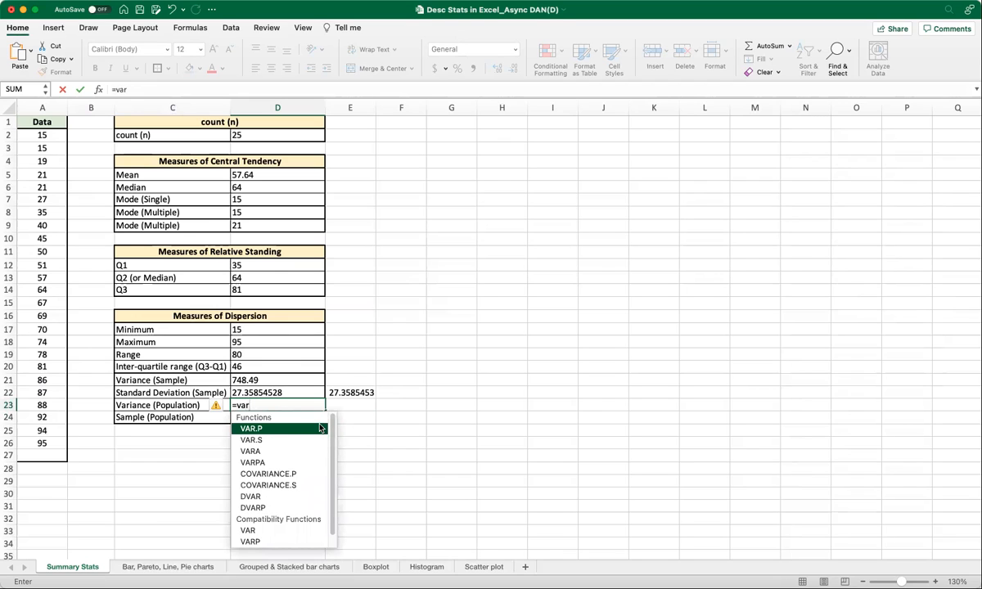
{"action": "type", "text": ".p(A2"}
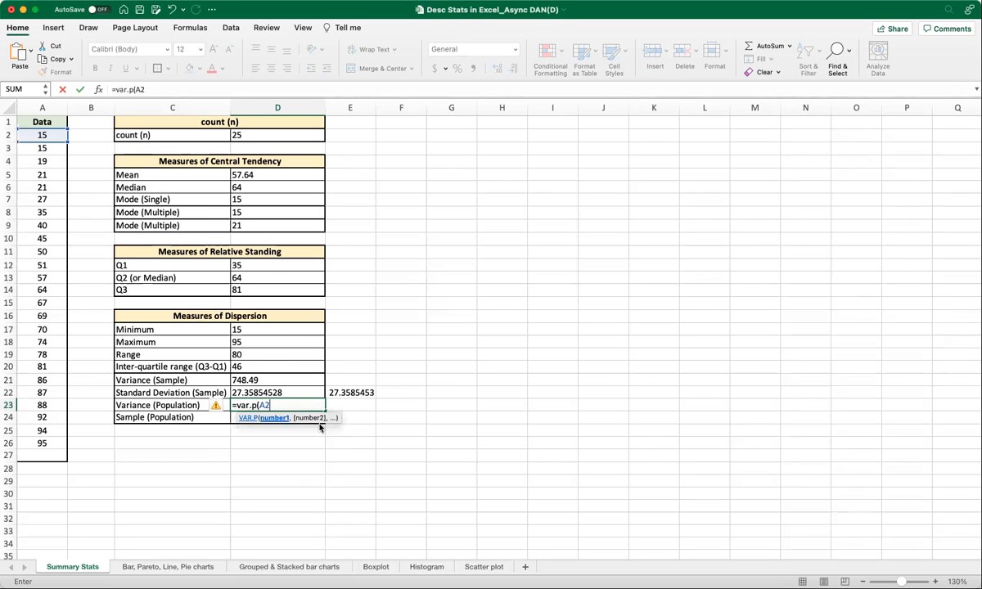
{"action": "type", "text": ":A26"}
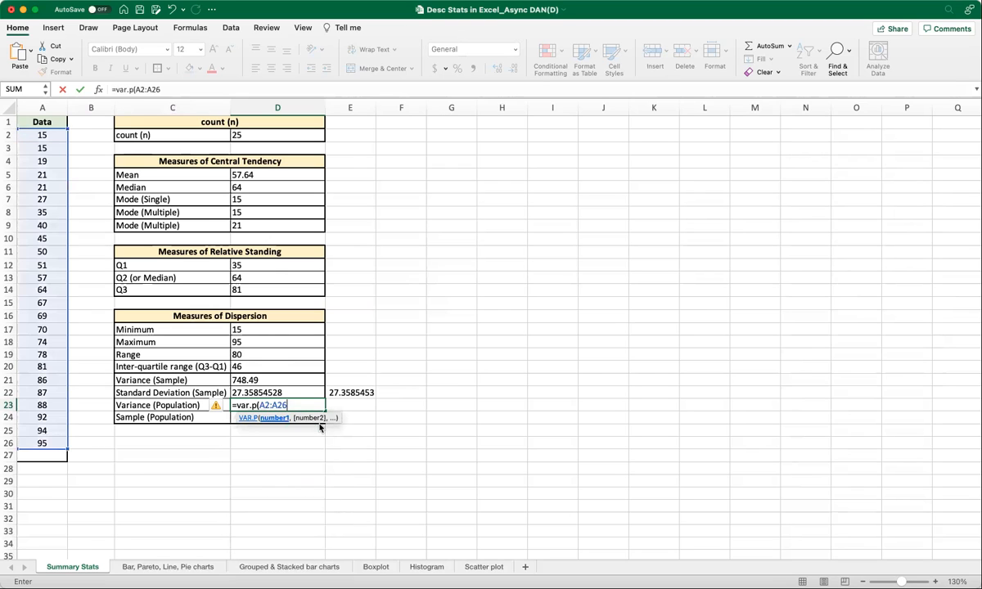
{"action": "key", "text": "Return"}
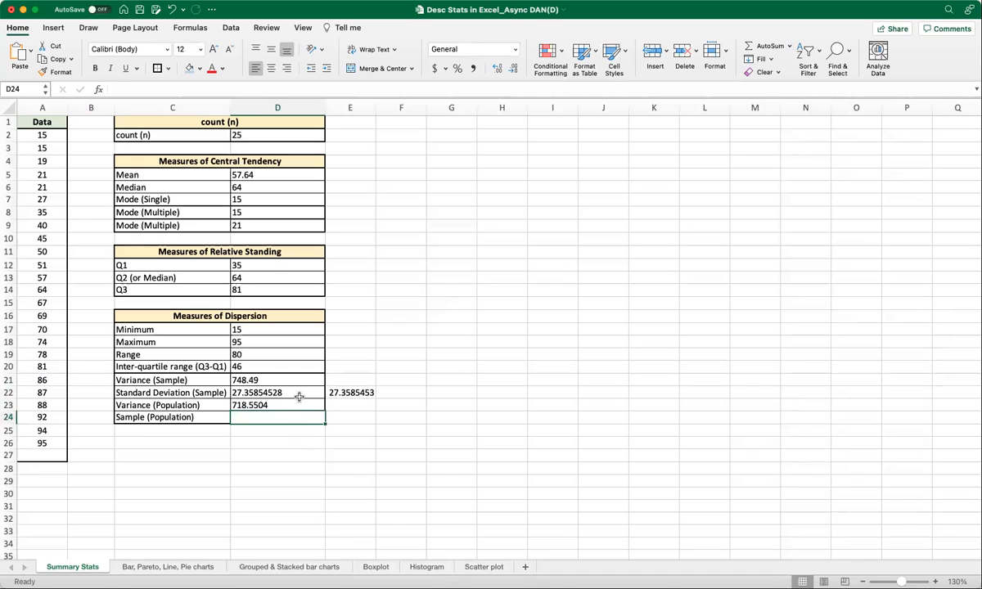
Calculate the population standard deviation of the data in D24 with =STDEV.P(A2:A26)
{"action": "type", "text": "=STD"}
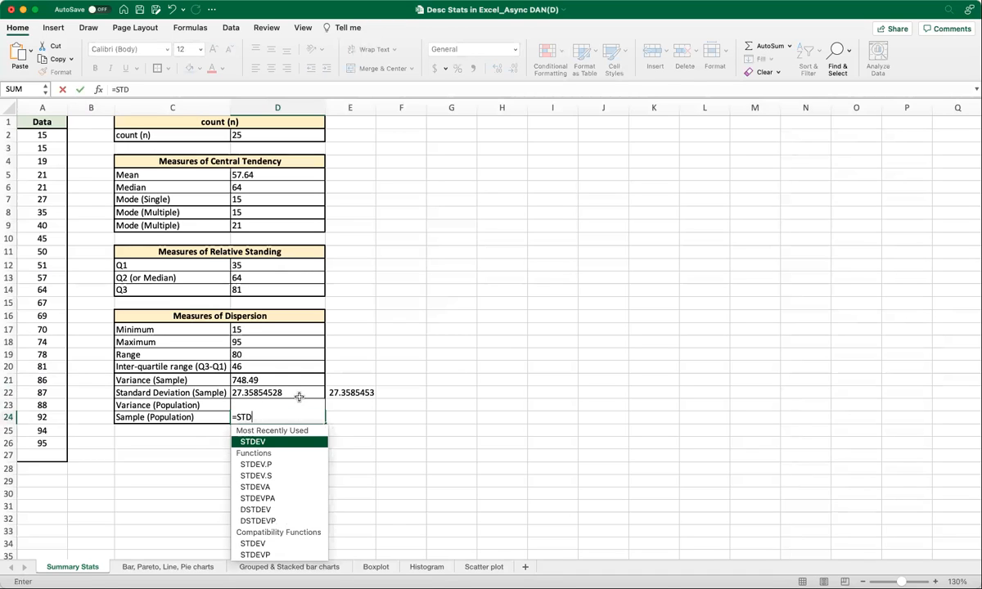
{"action": "type", "text": "EV.P"}
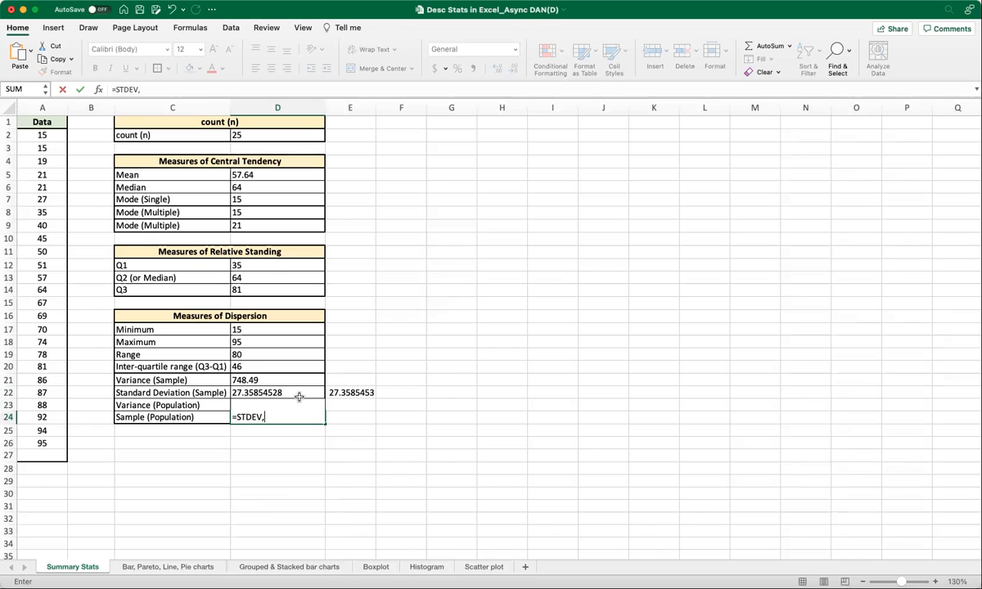
{"action": "type", "text": "(A2:A"}
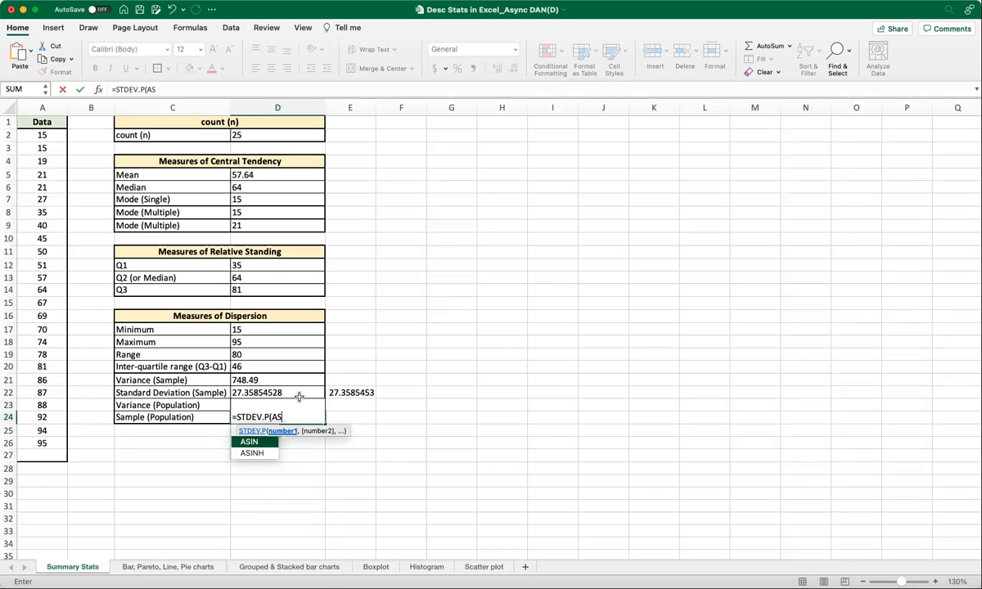
{"action": "type", "text": "26)"}
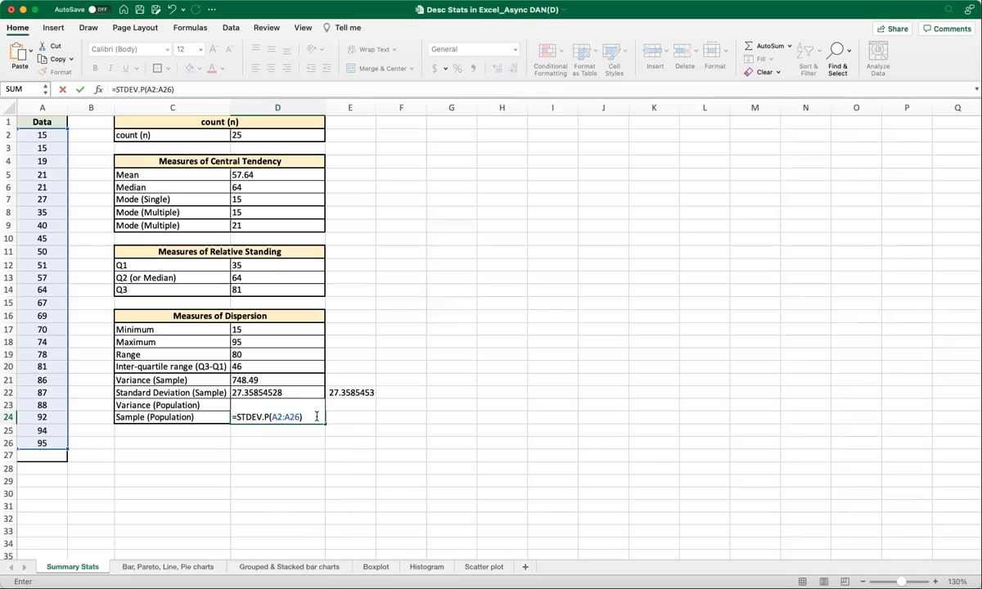
{"action": "key", "text": "Return"}
Cross-check the population standard deviation in E24 by taking the square root of the population variance with =sqrt(D23)
{"action": "key", "text": "Up"}
{"action": "key", "text": "Right"}
{"action": "type", "text": "=sqrt("}
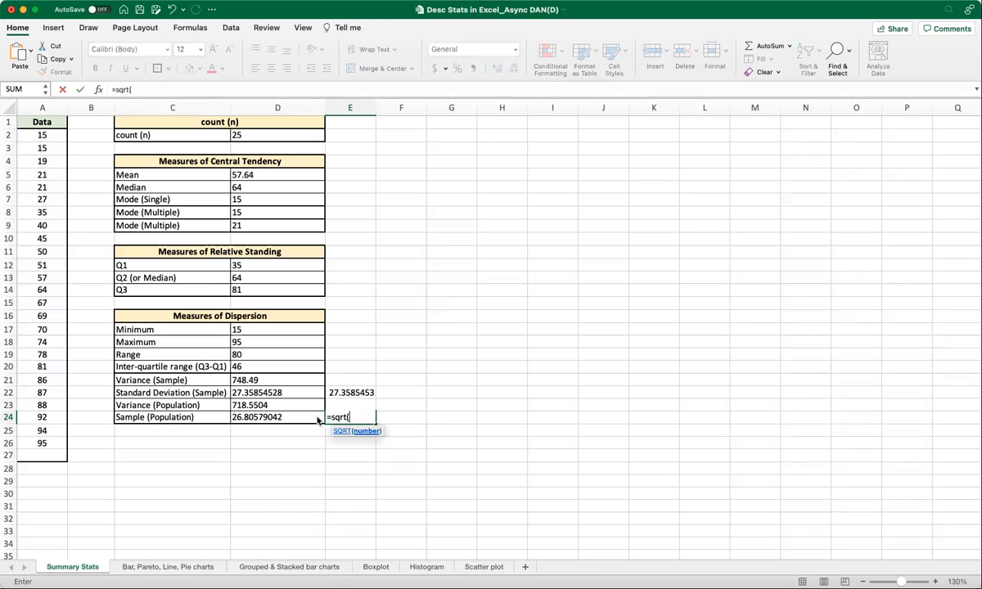
{"action": "left_click", "coordinate": [313, 404]}
{"action": "type", "text": ")"}
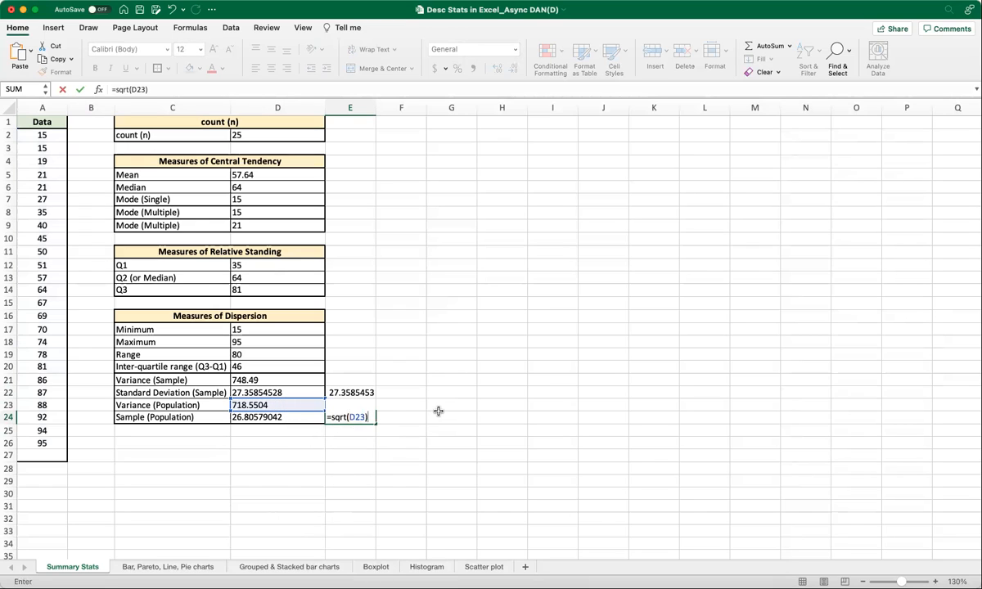
{"action": "key", "text": "Return"}
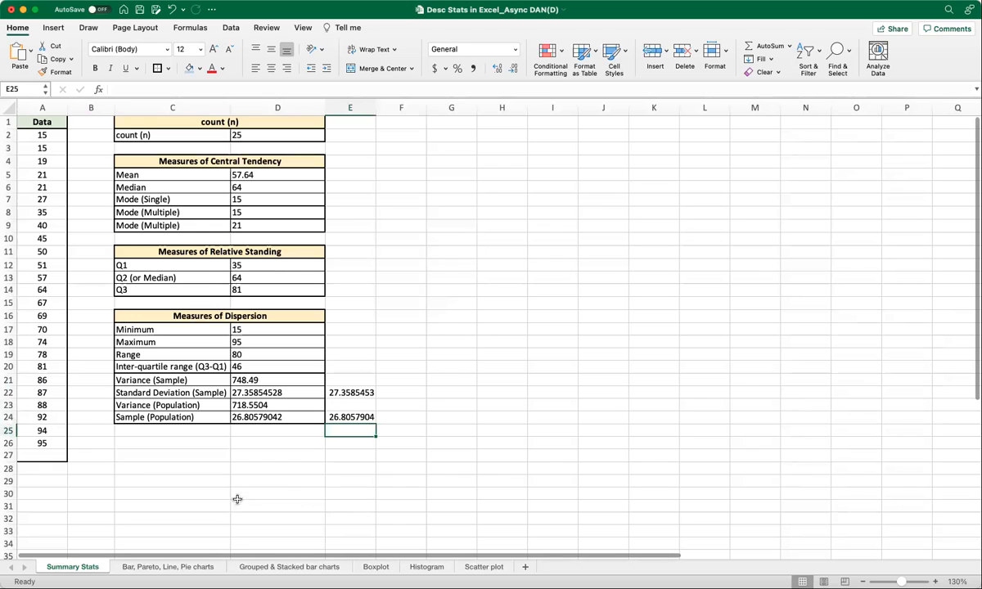
{"action": "left_click", "coordinate": [449, 250]}
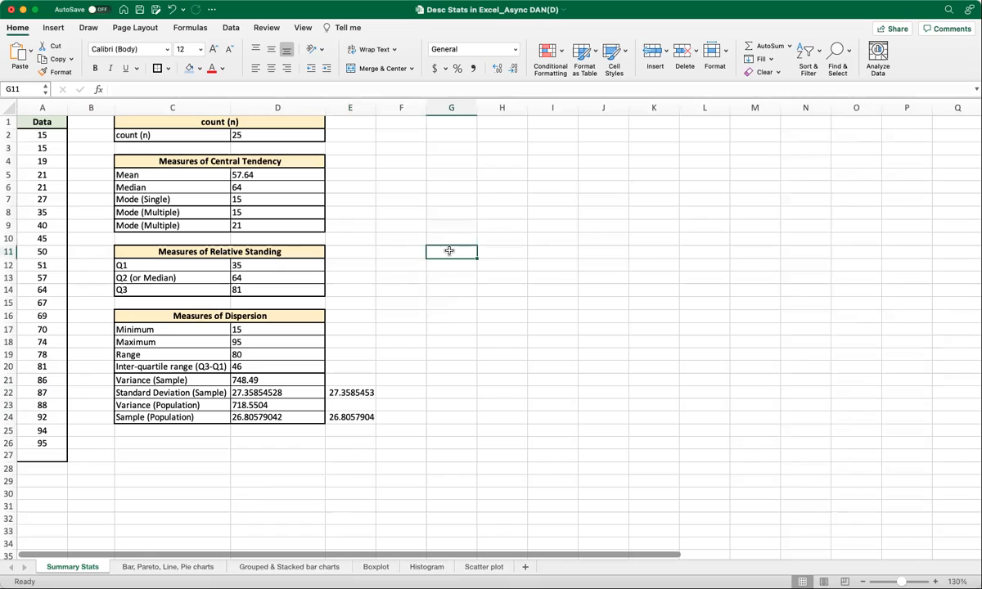